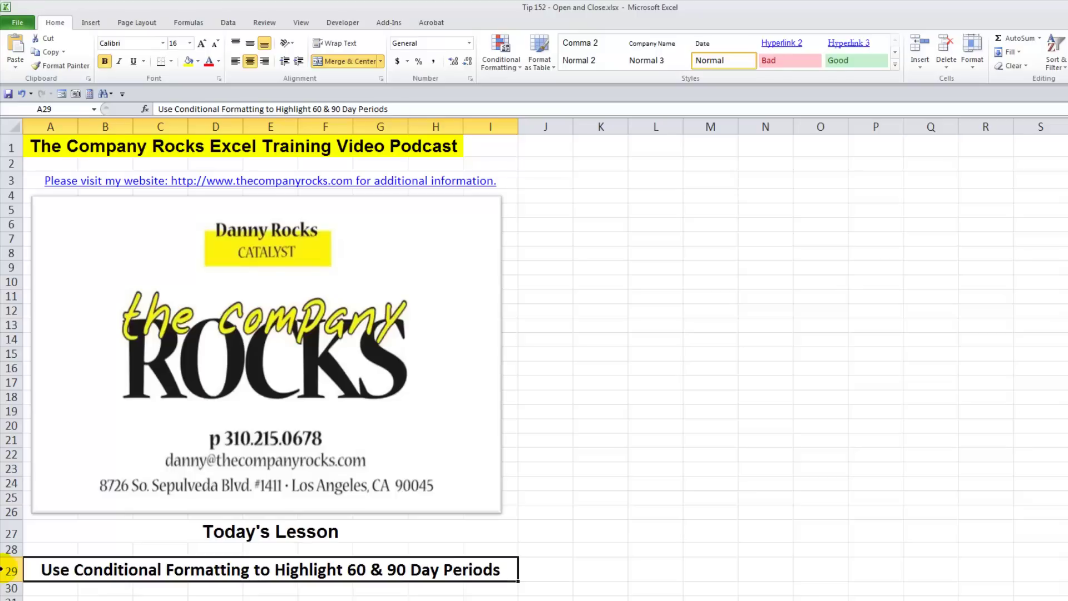
key("ctrl+Tab")
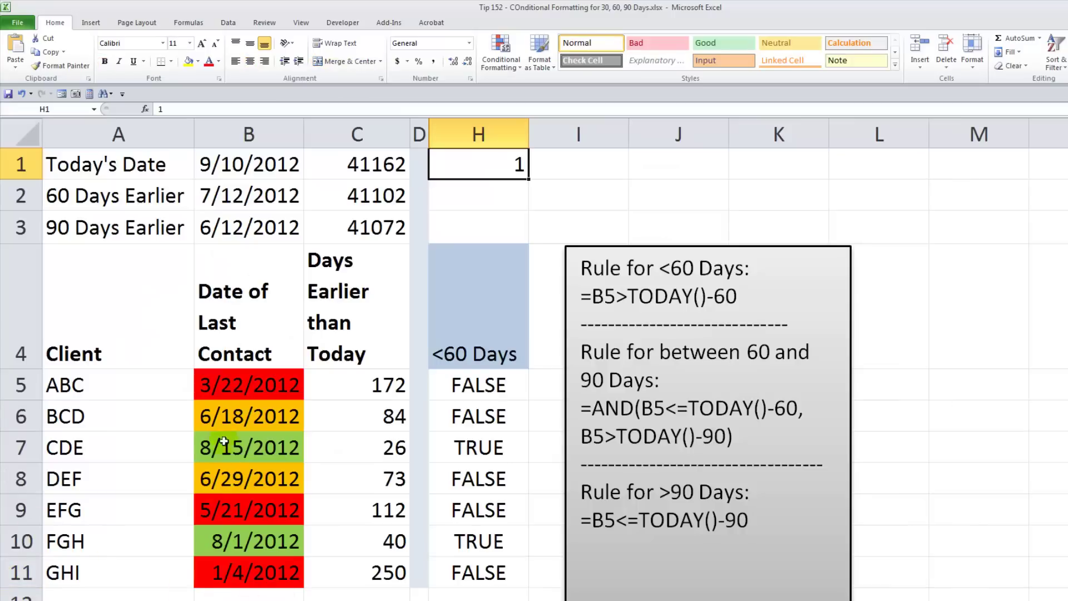
left_click(244, 446)
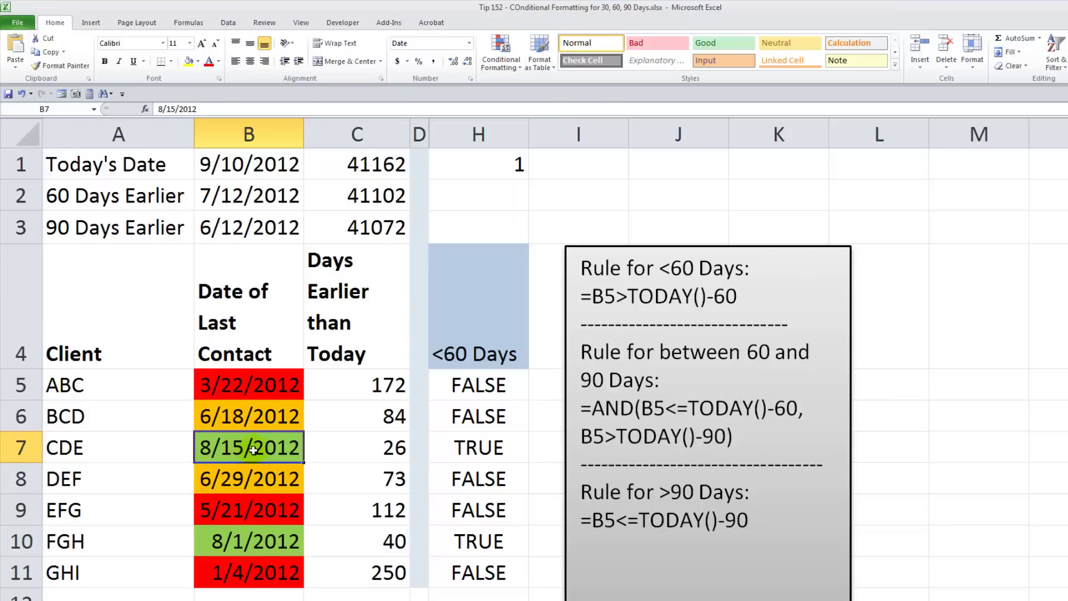
left_click(243, 163)
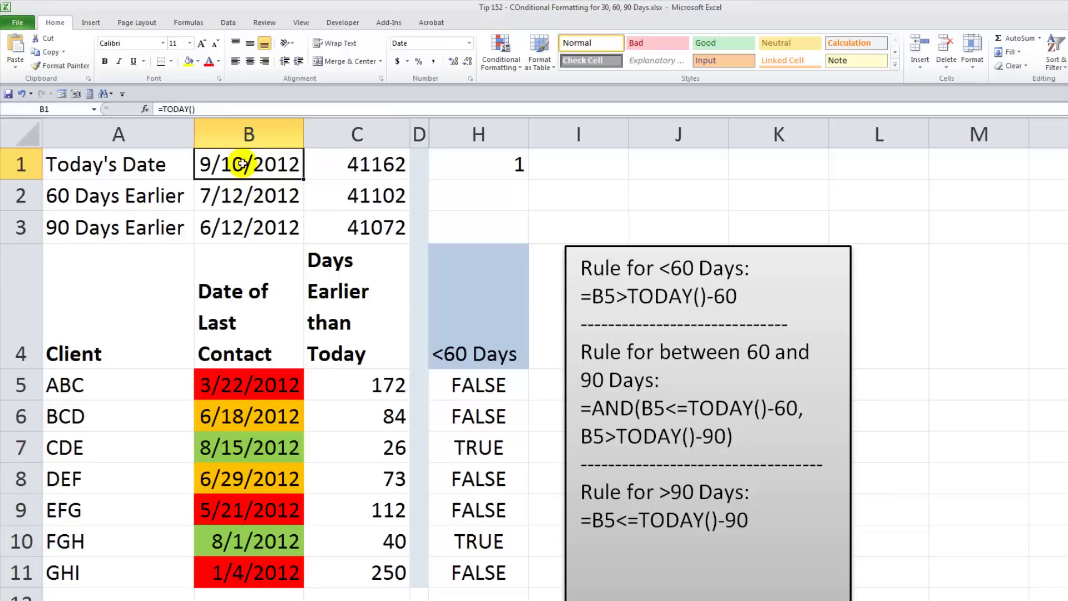
double_click(243, 163)
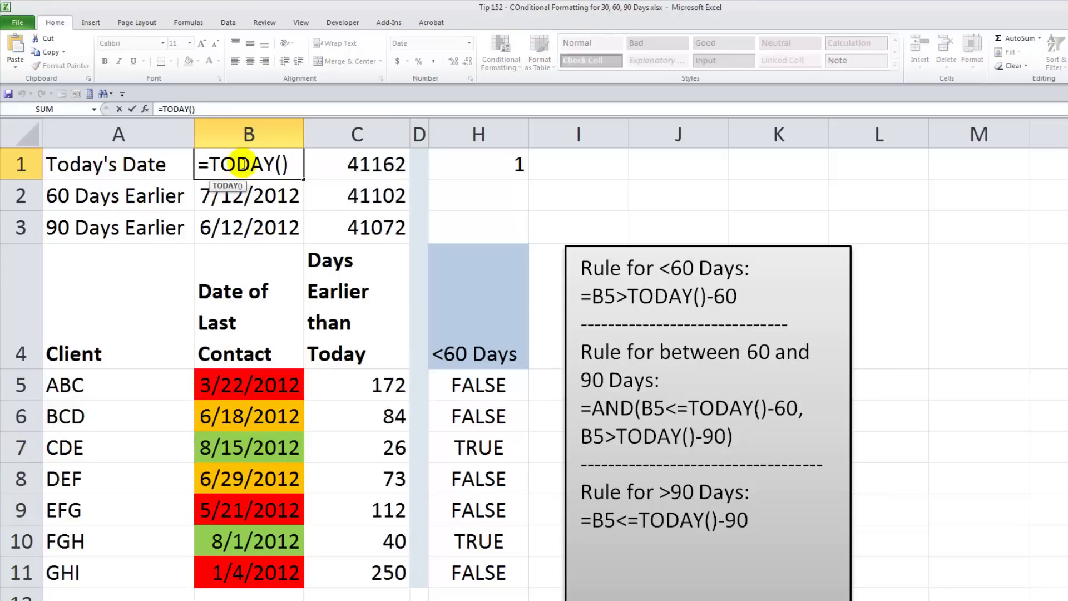
key("Escape")
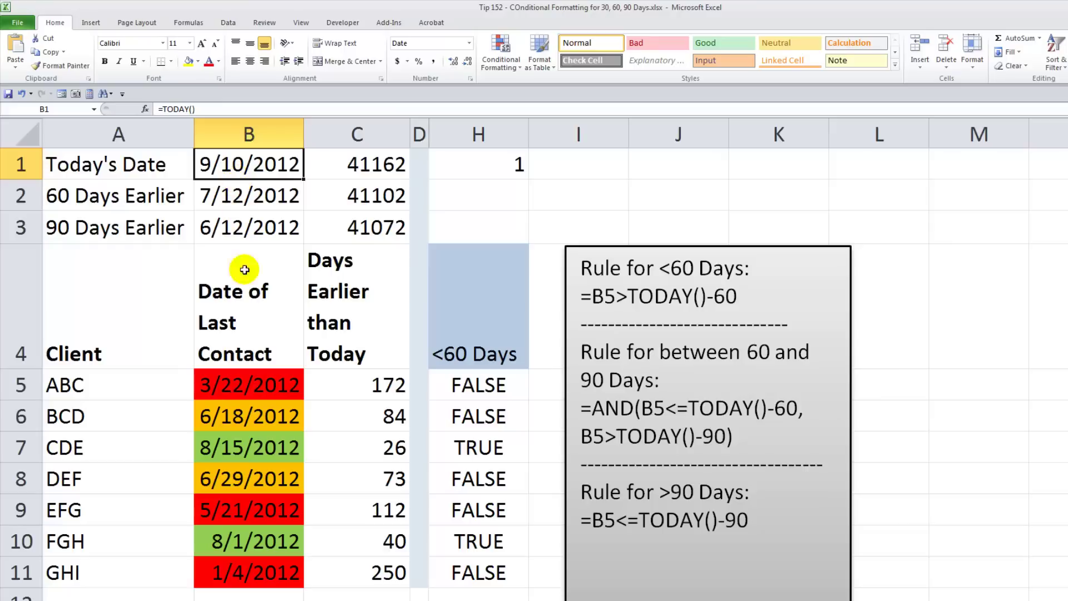
left_click(232, 452)
left_click(232, 452)
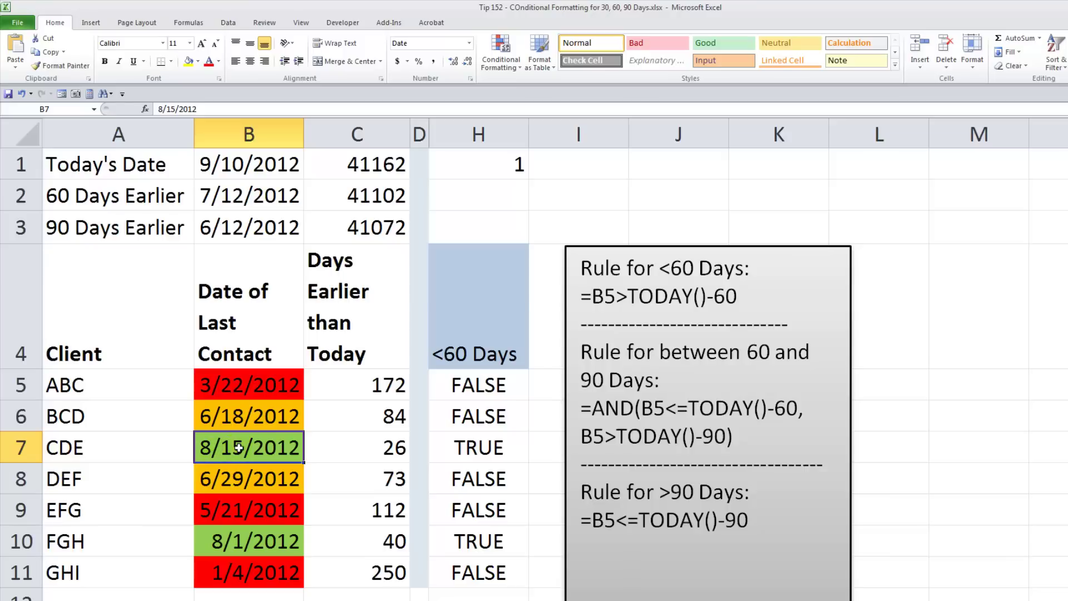
left_click(371, 449)
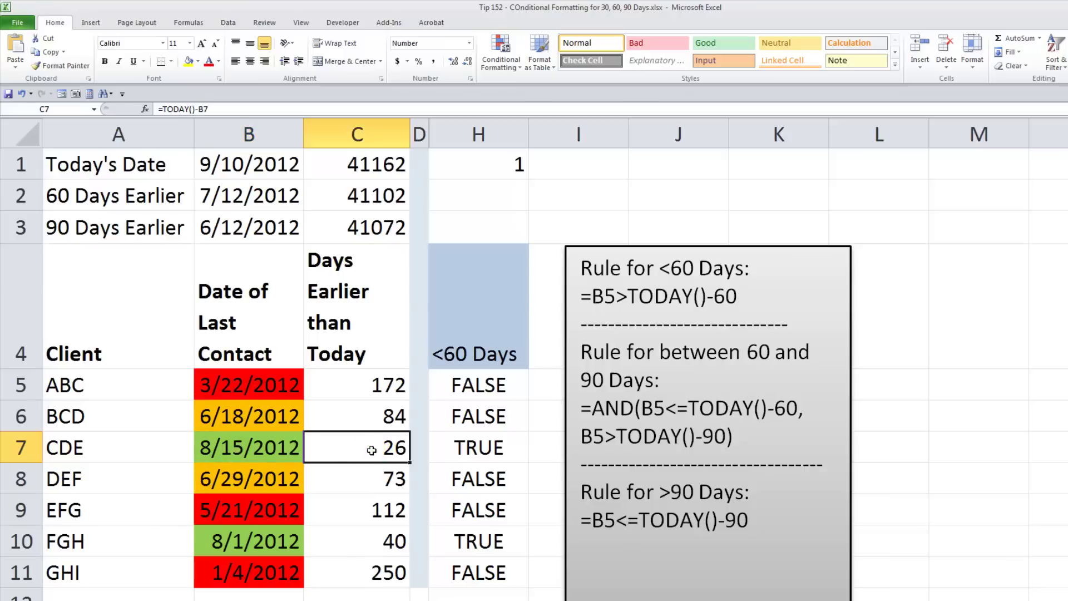
double_click(372, 449)
left_click(332, 451)
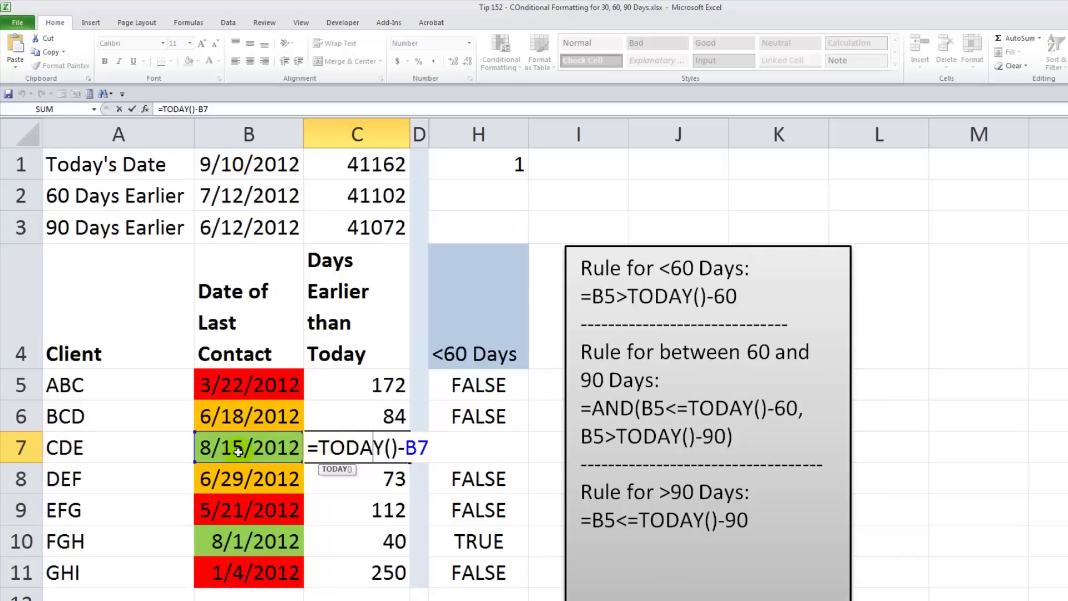
key("ctrl+Return")
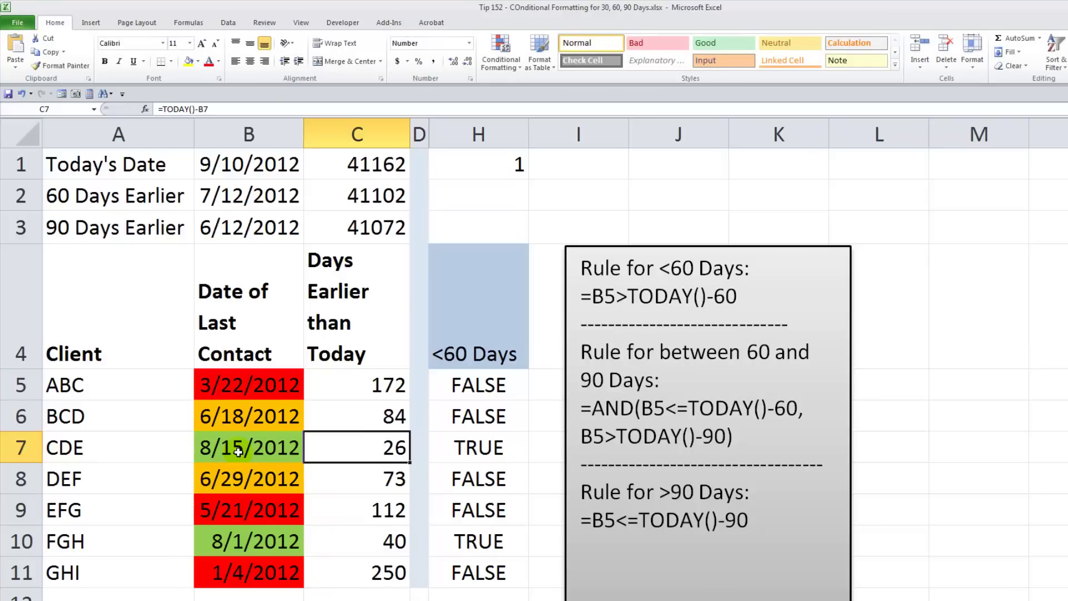
left_click(477, 450)
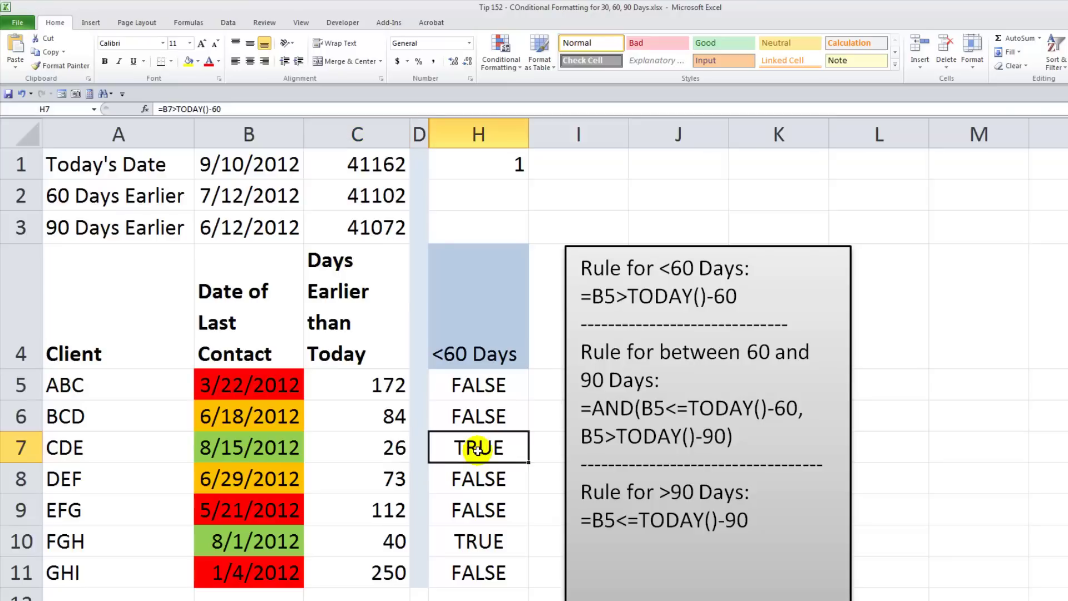
double_click(477, 450)
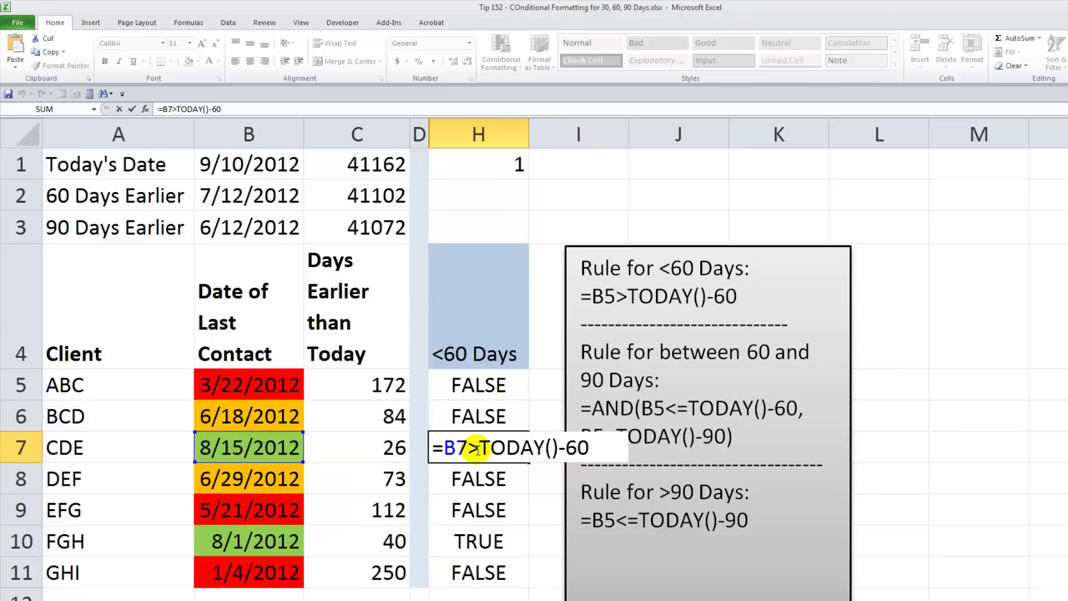
key("Escape")
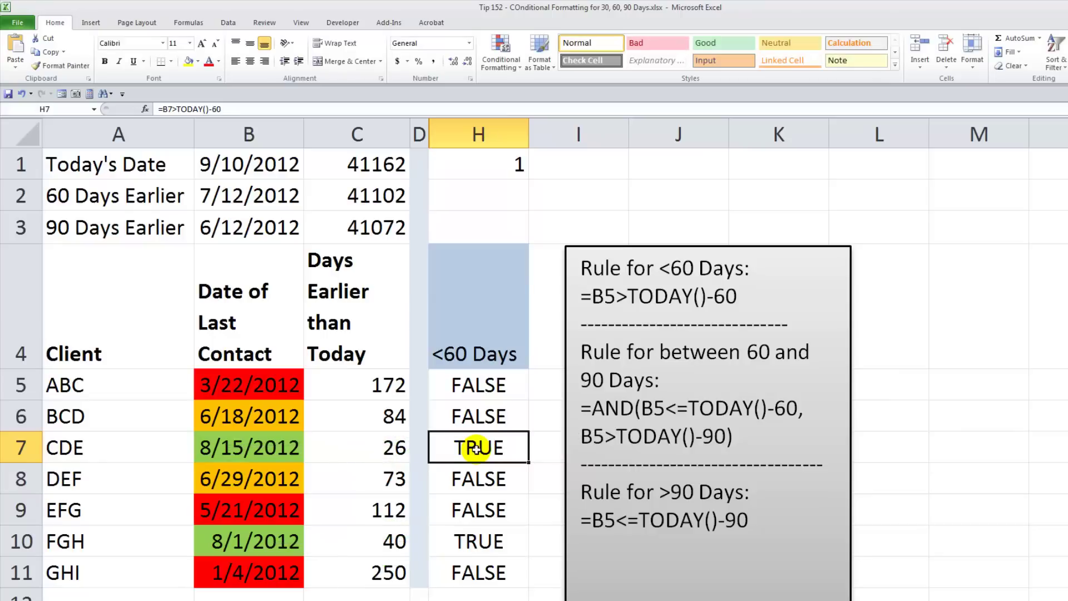
left_click(289, 449)
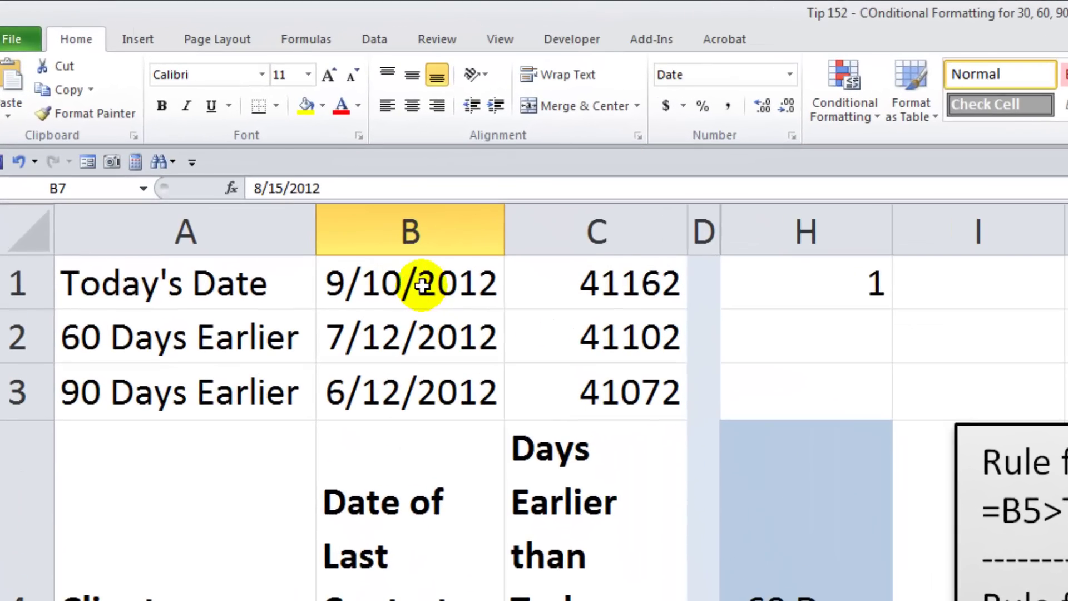
- Compare B1's TODAY formula, shown as 9/10/2012, with C1's serial number 41162
left_click(284, 186)
double_click(424, 284)
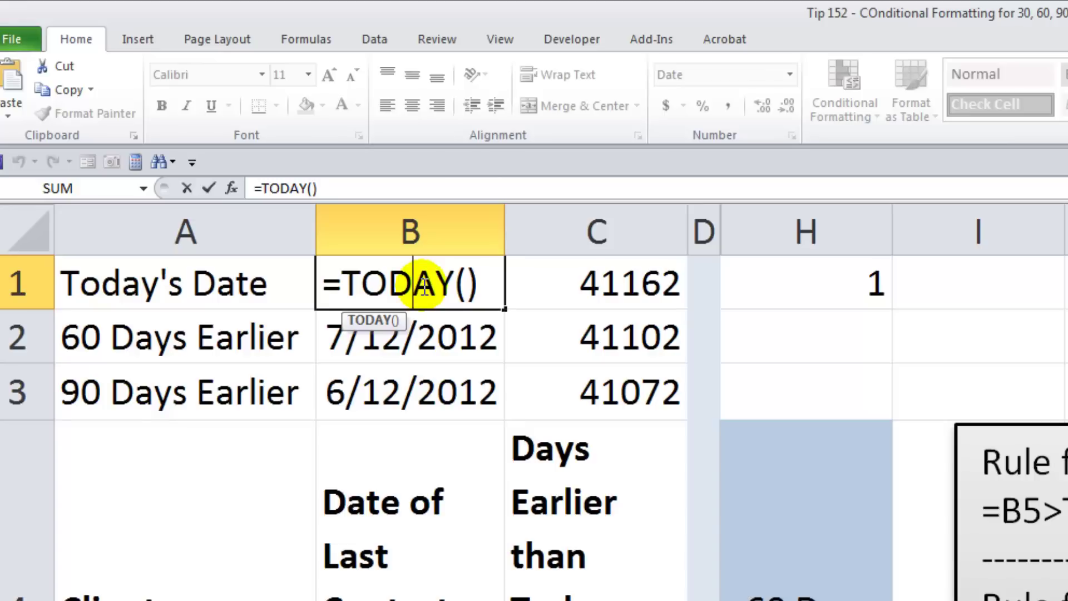
key("Escape")
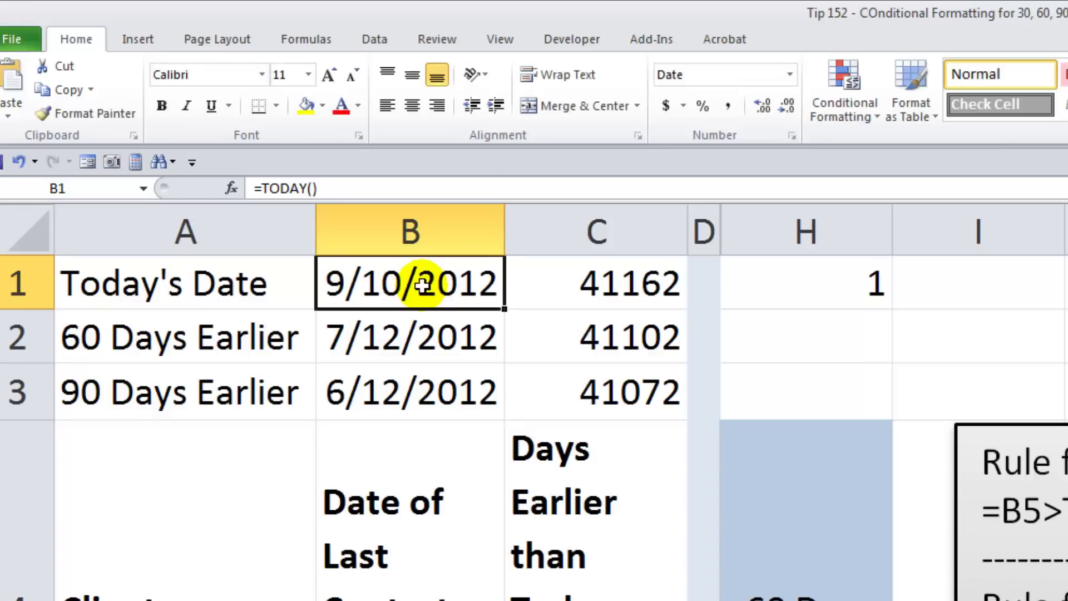
left_click(579, 284)
double_click(582, 285)
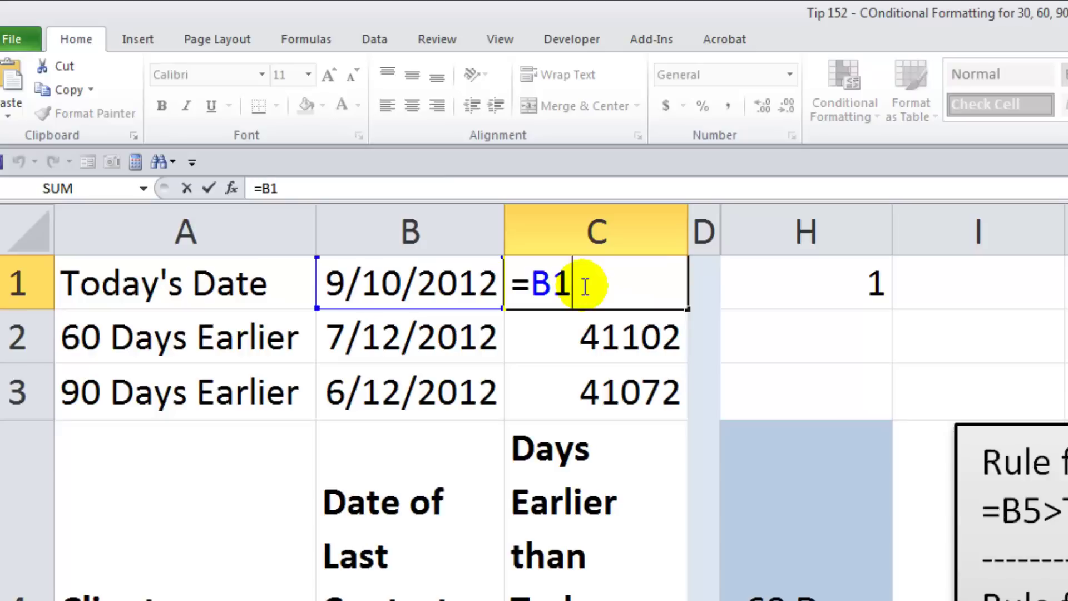
key("Escape")
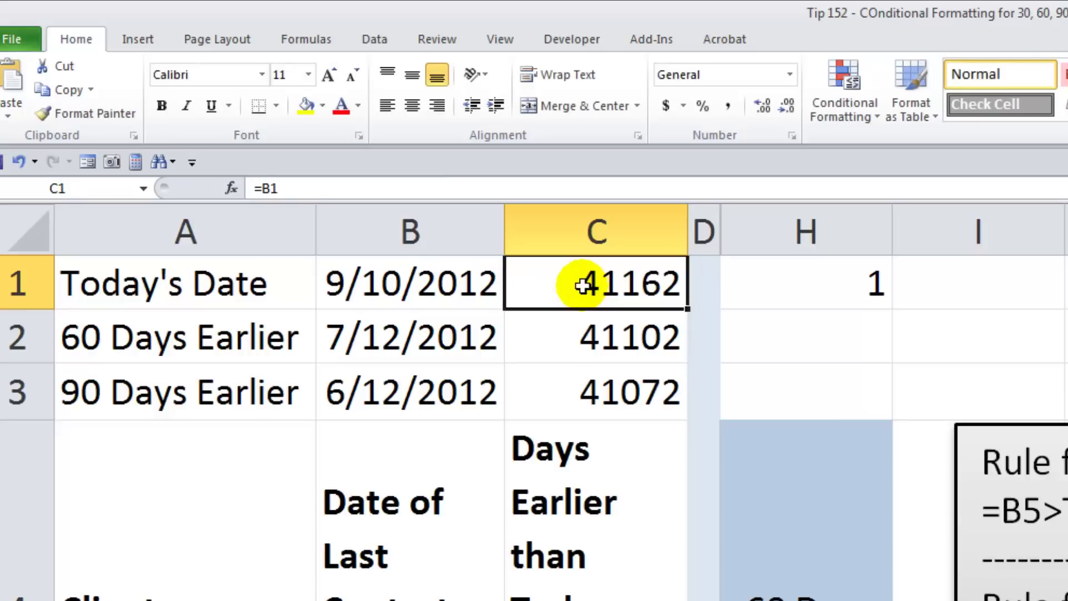
left_click(387, 280)
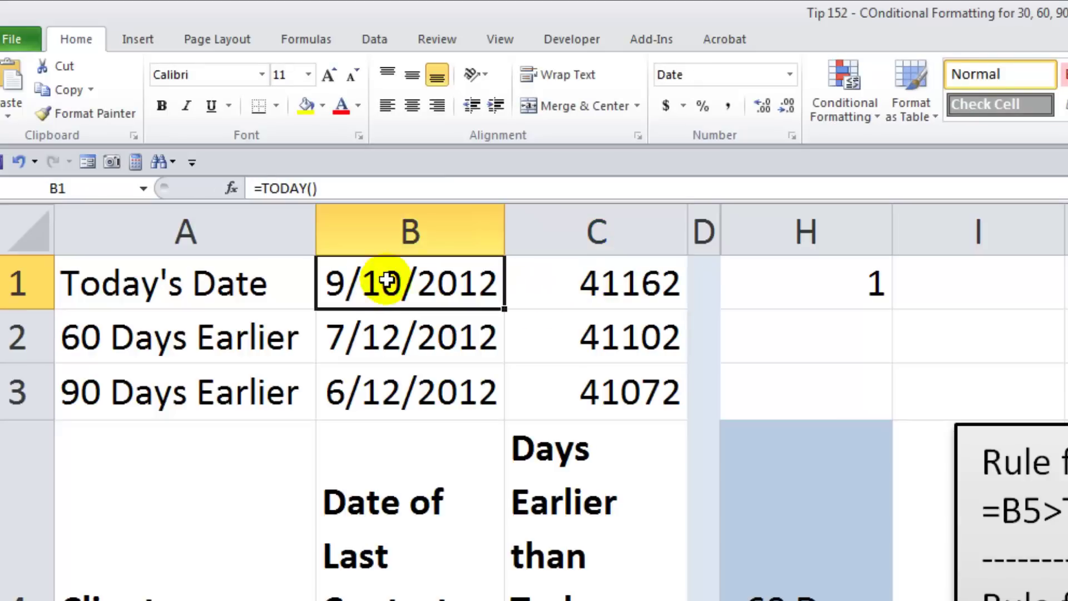
left_click(554, 286)
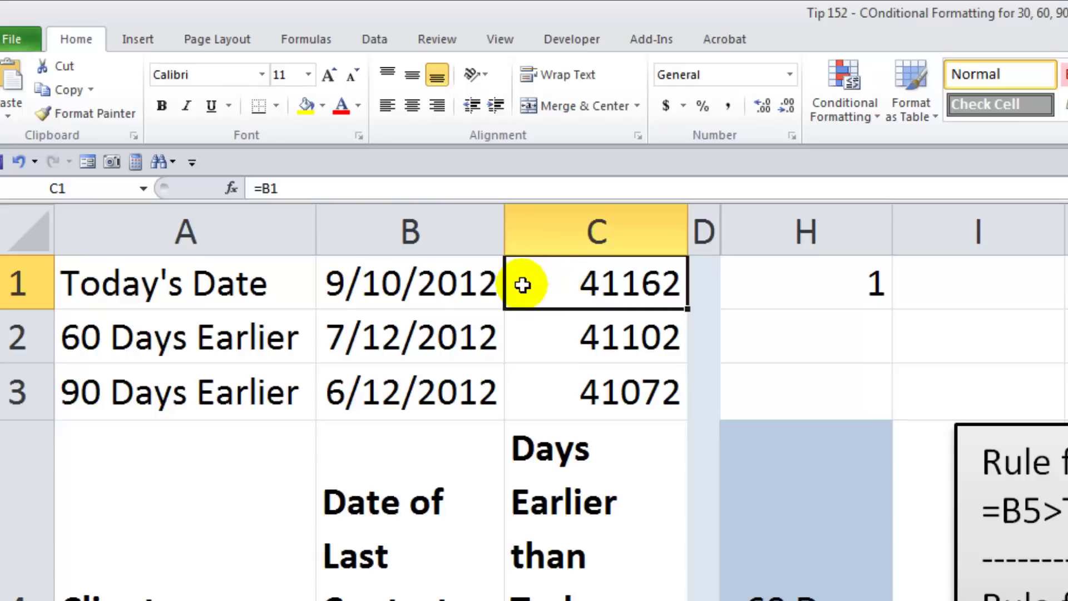
left_click(436, 281)
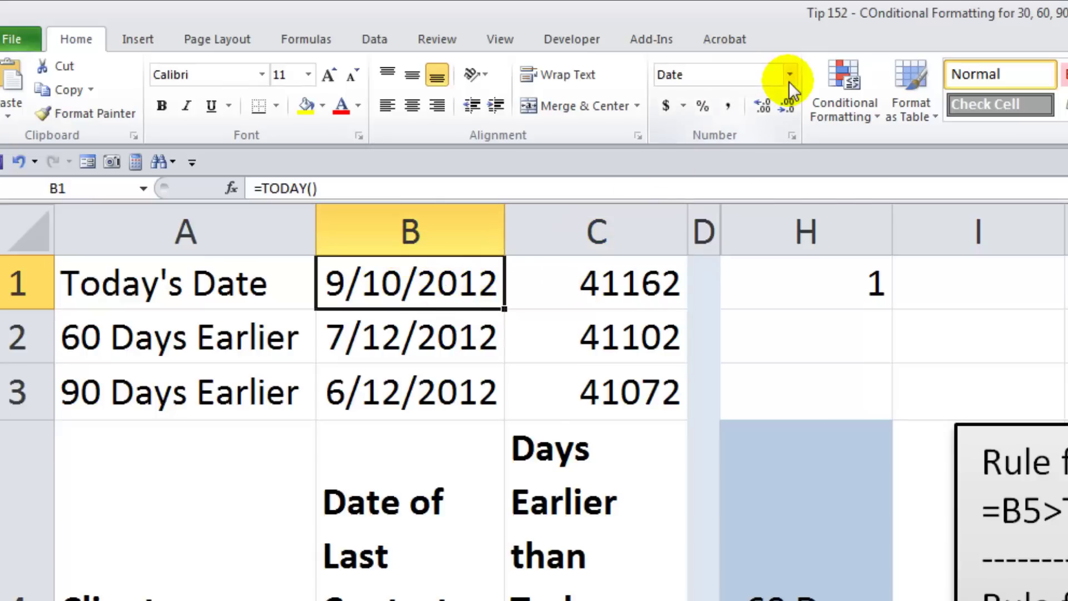
left_click(591, 282)
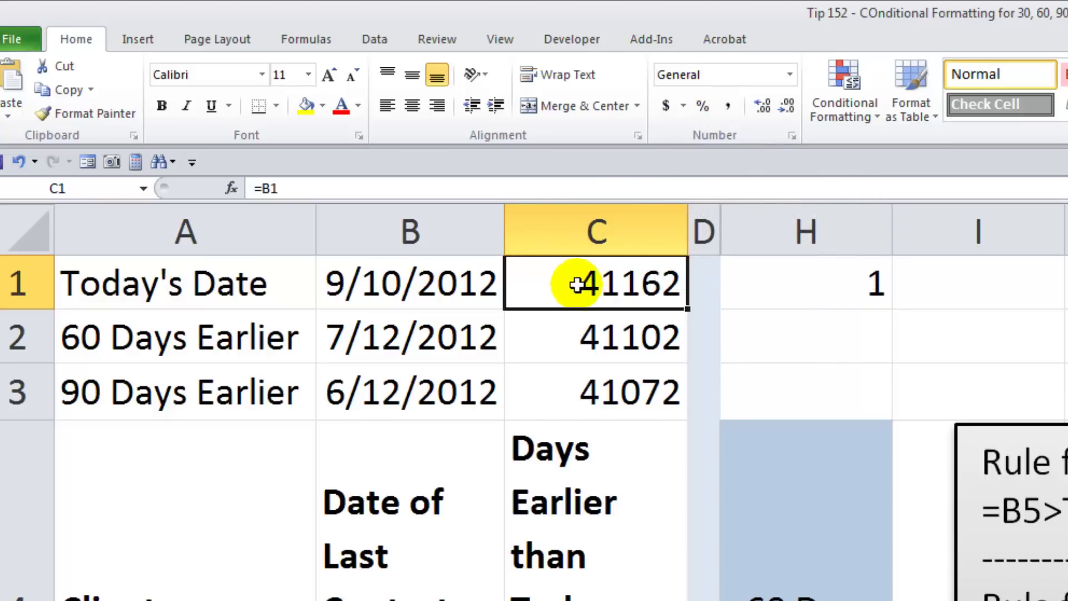
- Format H1's value 1 as Short Date so it reads 1/1/1900
left_click(811, 287)
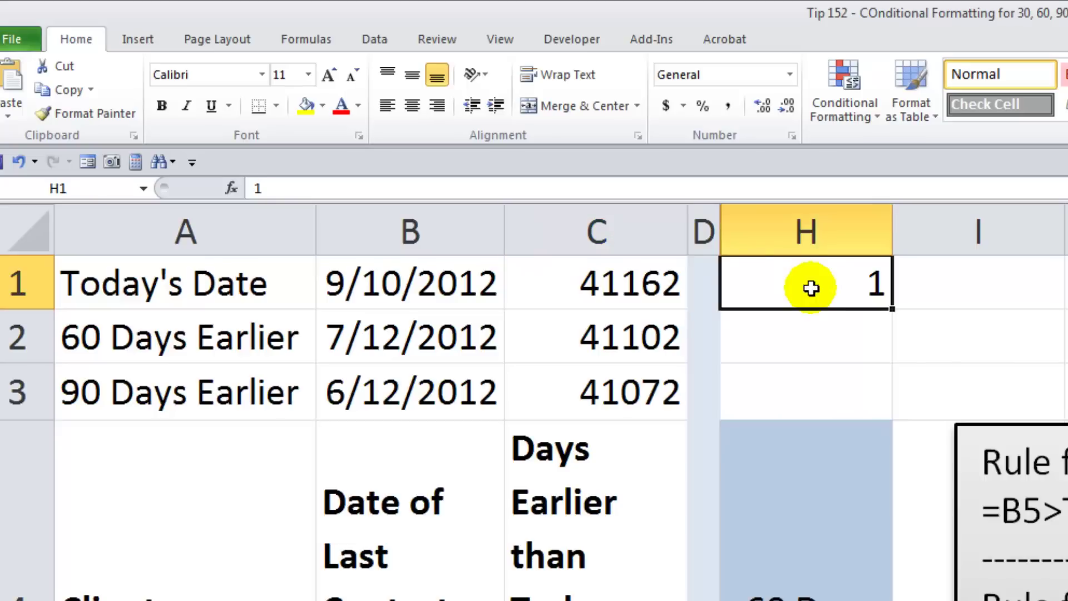
left_click(791, 73)
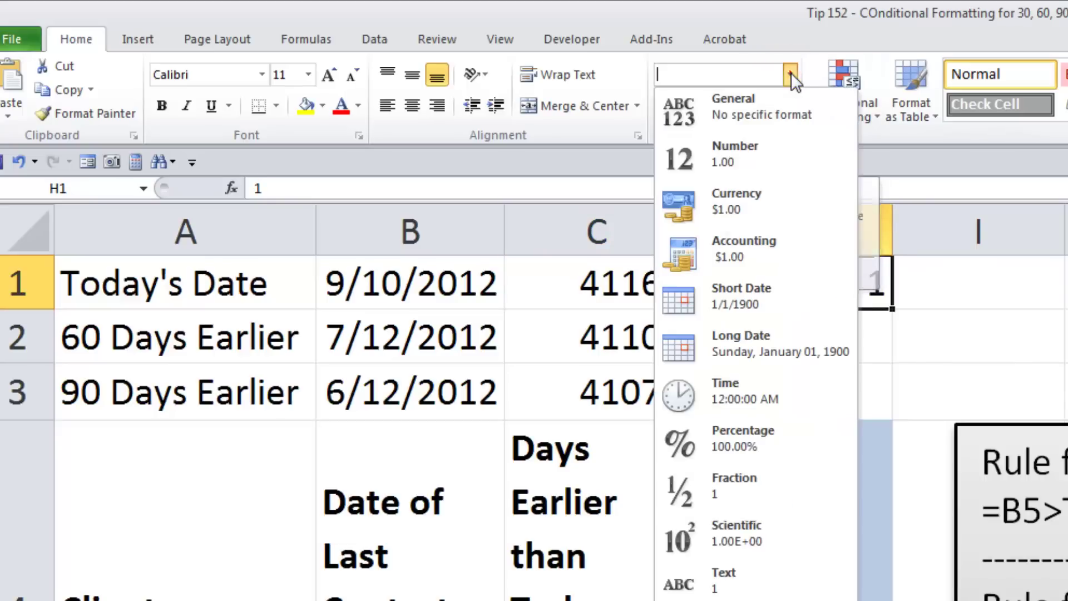
left_click(756, 294)
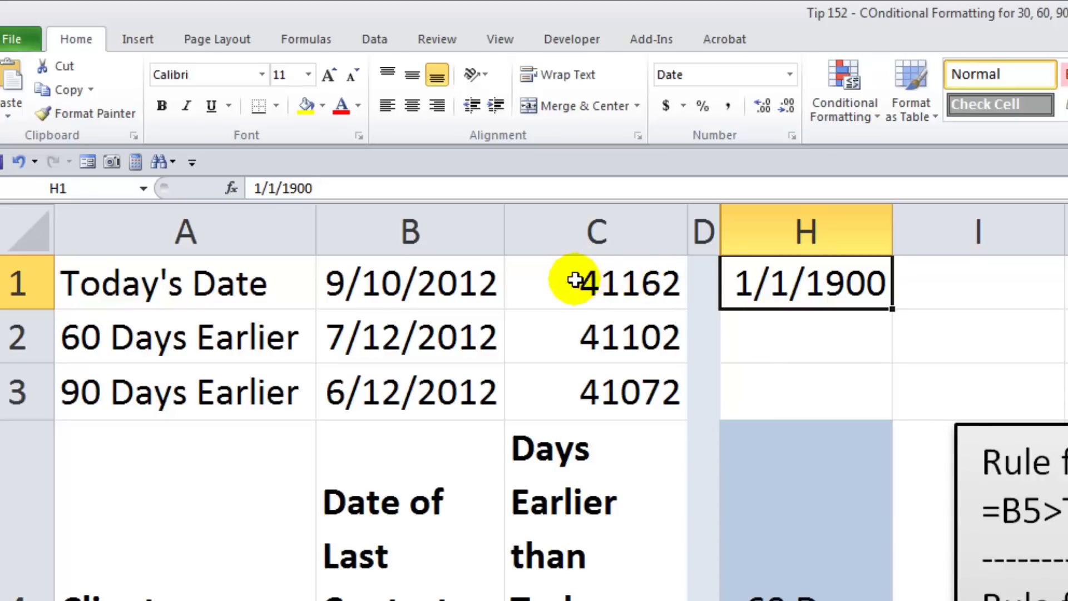
left_click(575, 280)
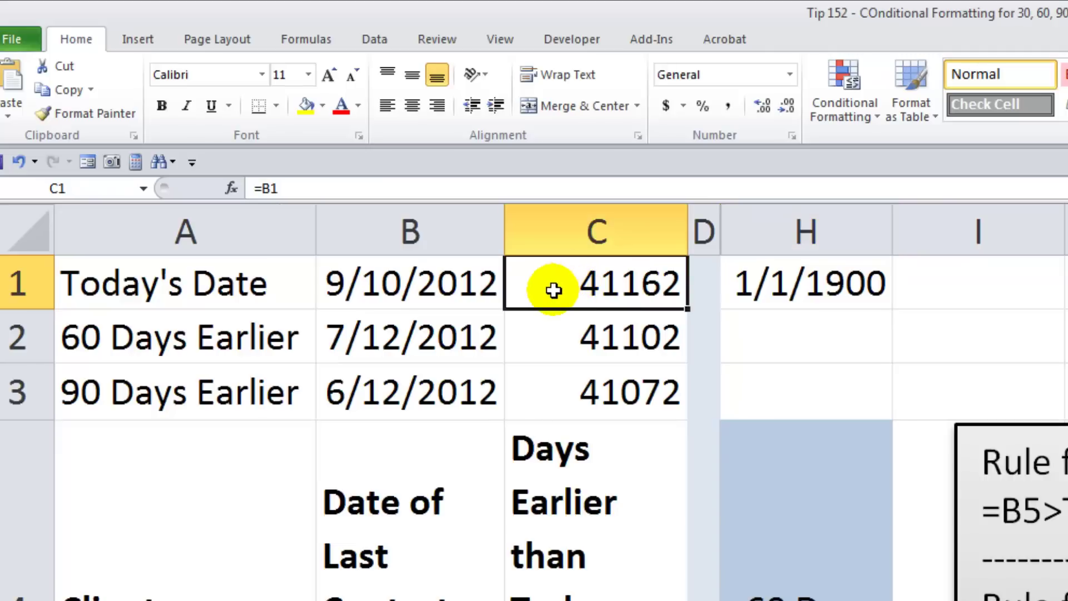
left_click(835, 288)
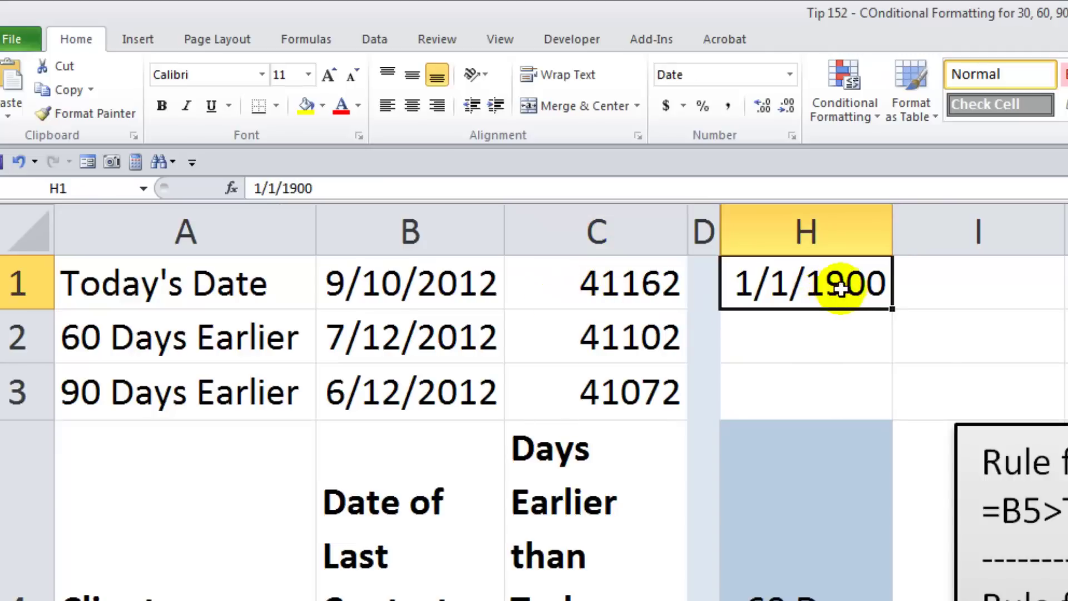
- Inspect B2's =TODAY()-60 formula (7/12/2012) against C2's serial number 41102
left_click(389, 336)
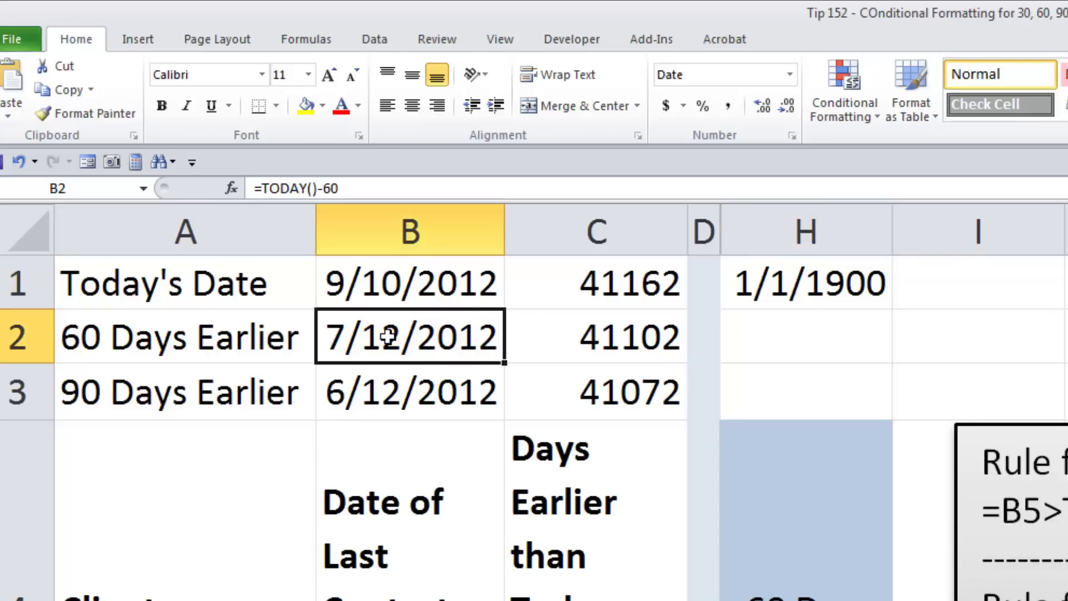
double_click(389, 336)
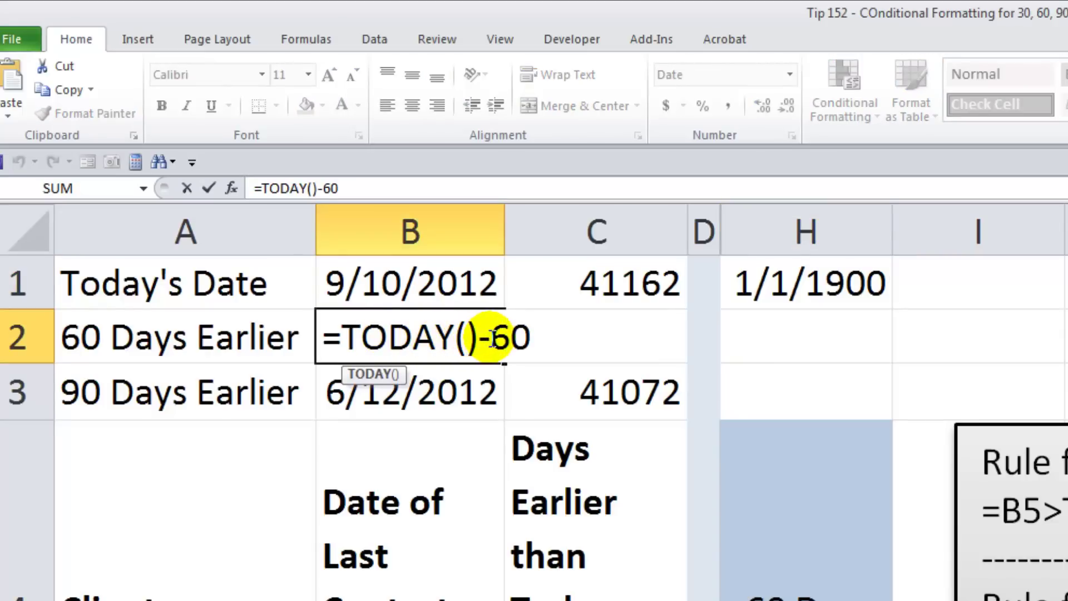
key("Escape")
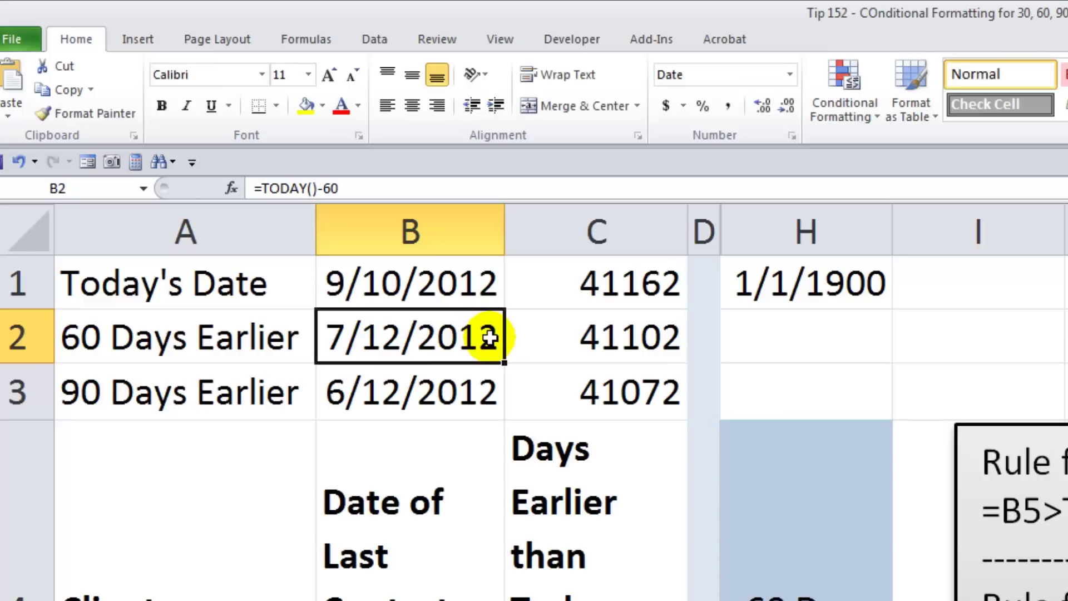
left_click(586, 337)
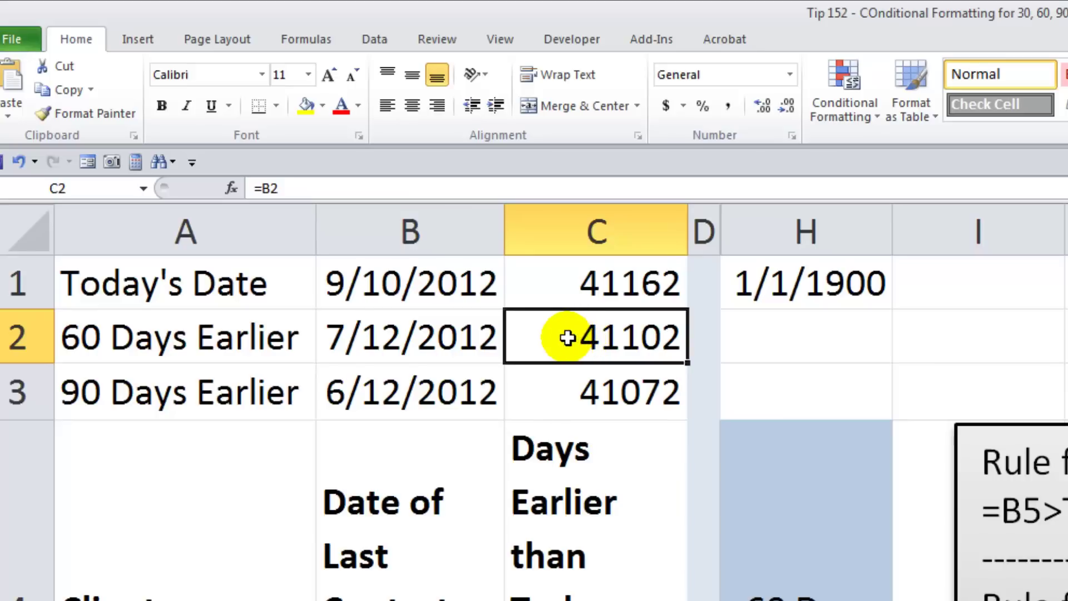
left_click(571, 284)
left_click(557, 335)
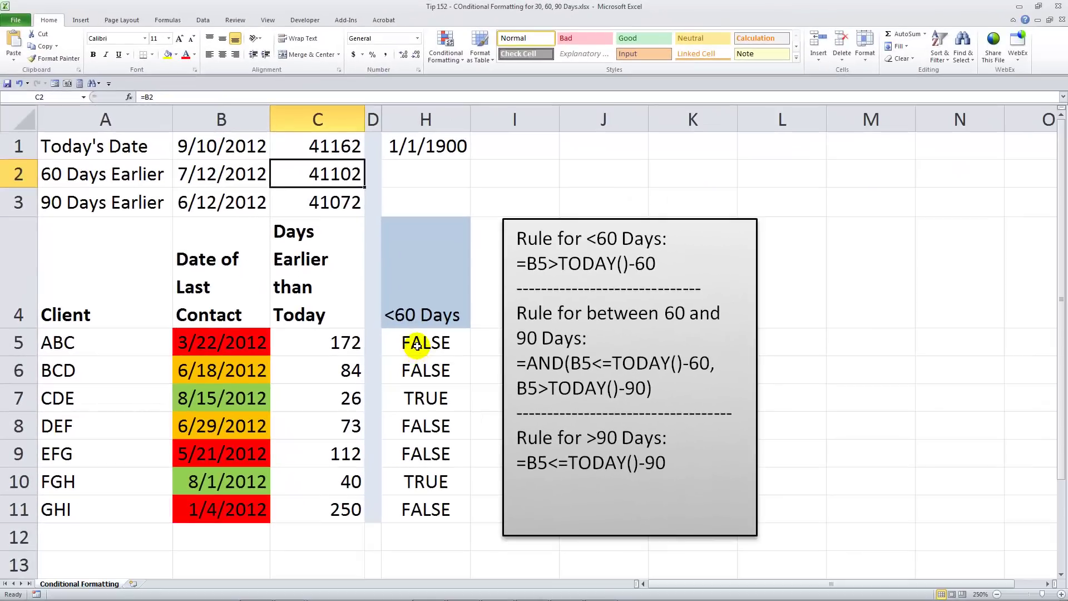
left_click(417, 345)
double_click(416, 343)
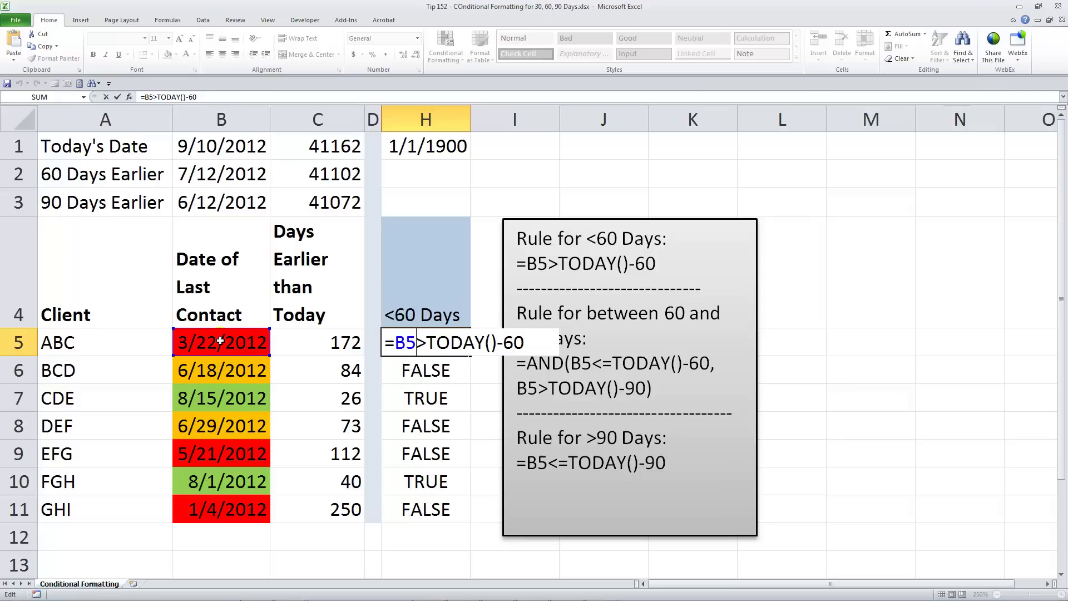
key("ctrl+Return")
double_click(419, 401)
key("Escape")
left_click(230, 397)
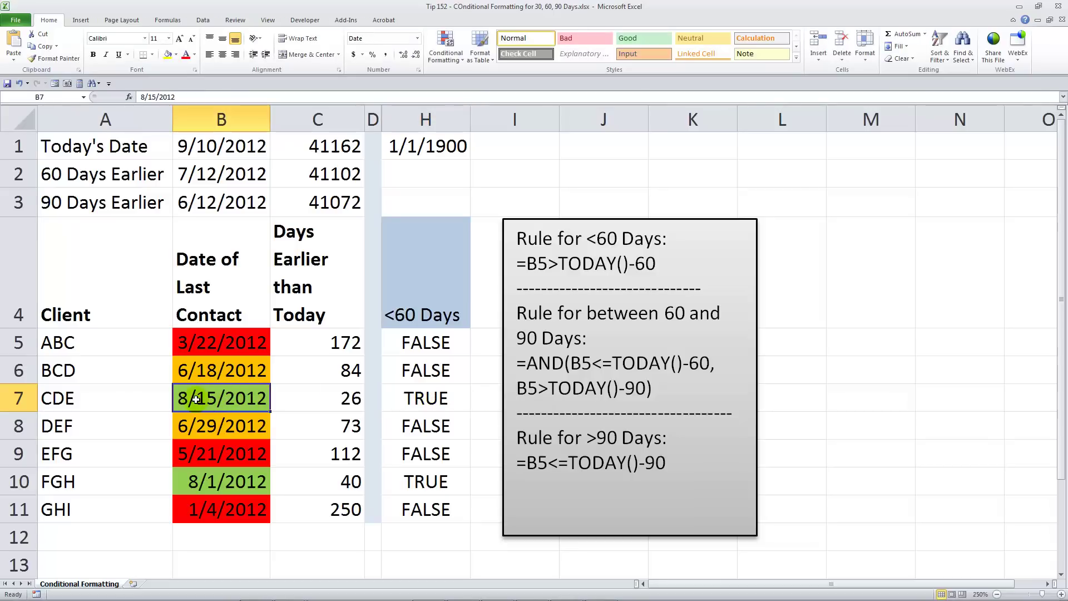
left_click(216, 338)
left_click_drag(217, 337, 215, 506)
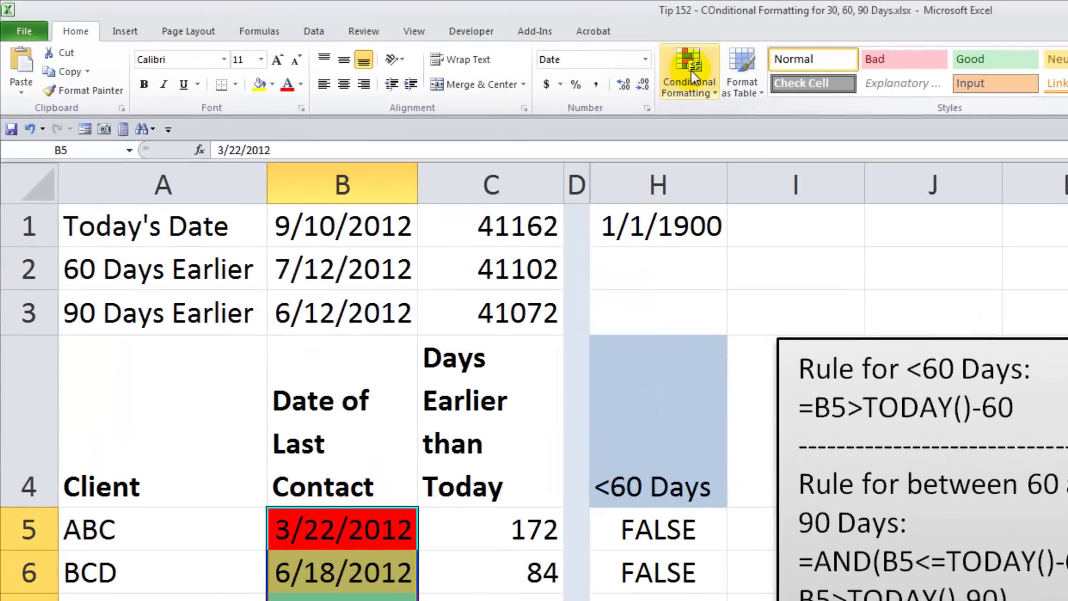
- Clear the conditional formatting rules from the selected date cells
left_click(691, 72)
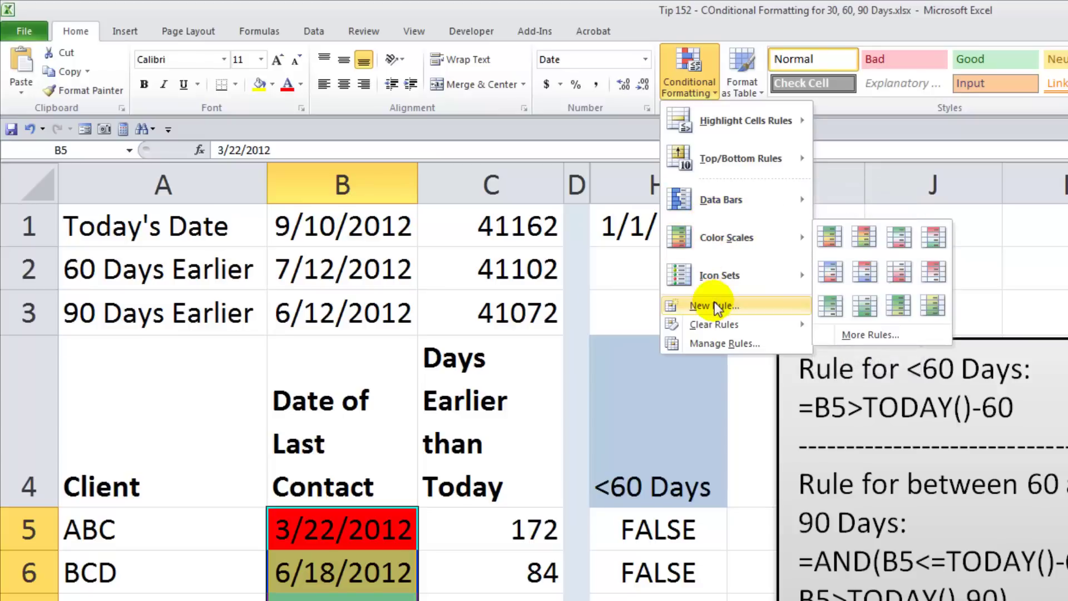
mouse_move(718, 328)
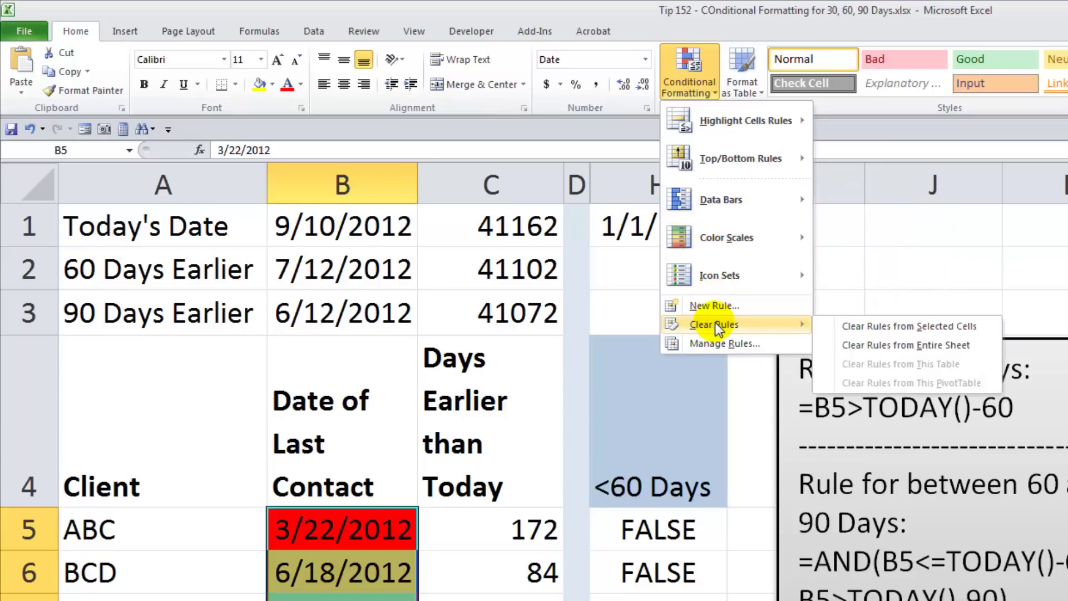
left_click(879, 327)
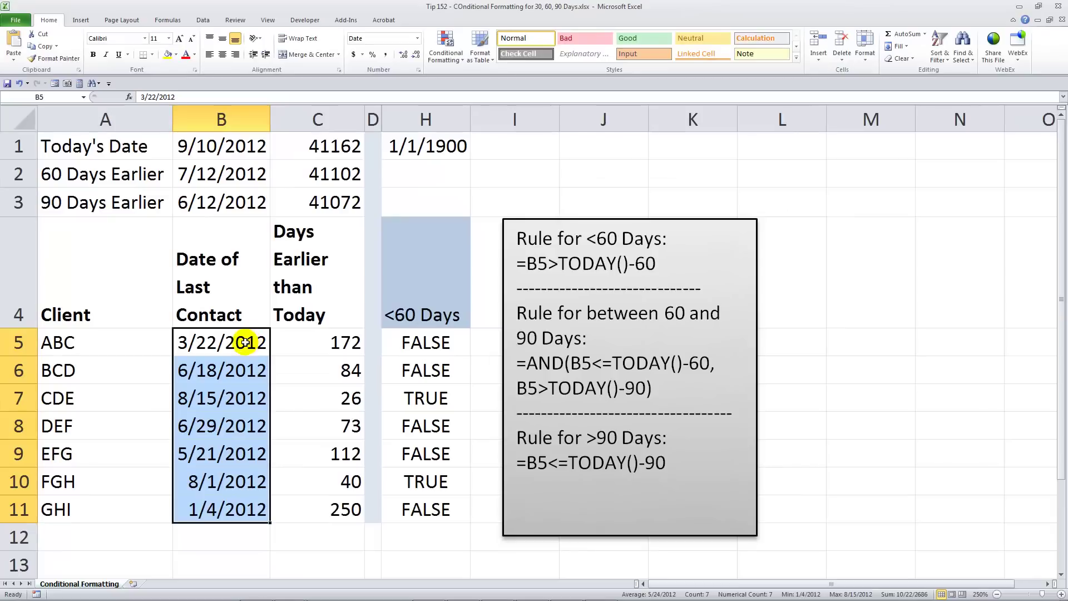
- Select the contact dates B5:B11 to prepare new rules
left_click(378, 528)
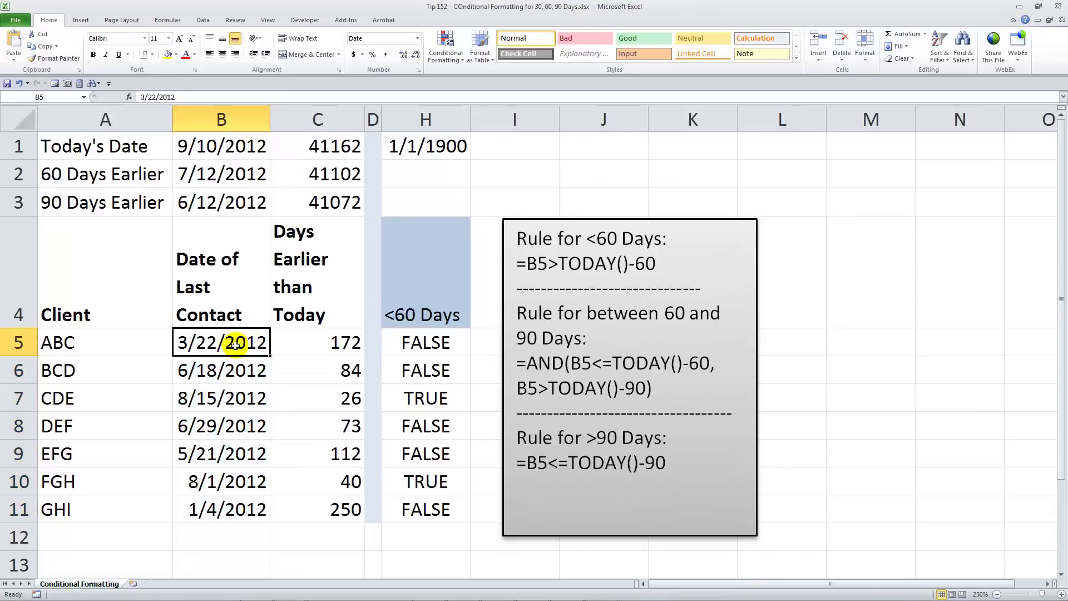
left_click_drag(233, 343, 230, 497)
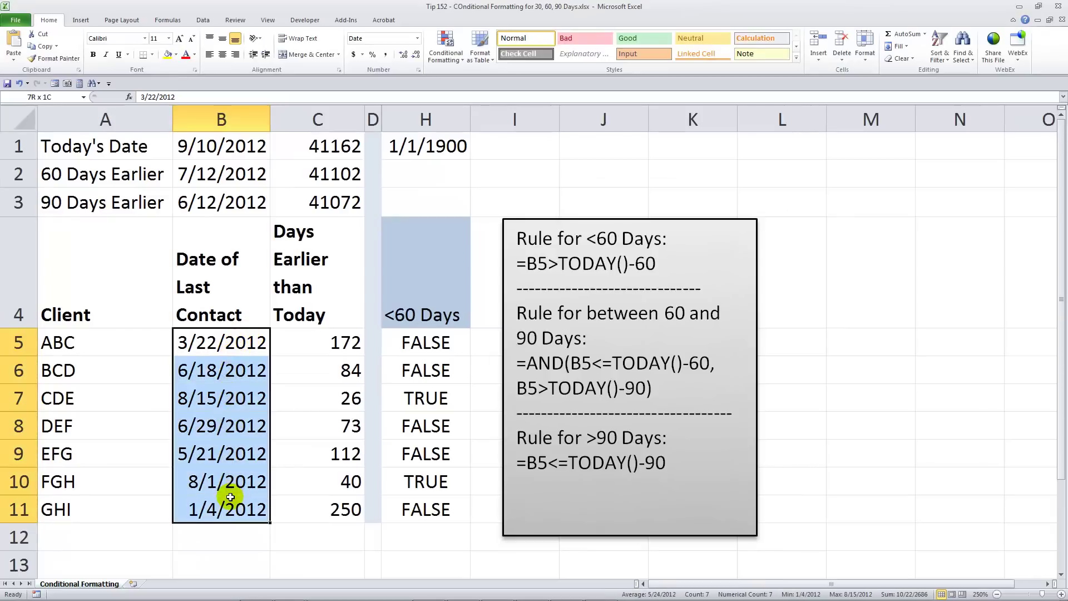
left_click(459, 50)
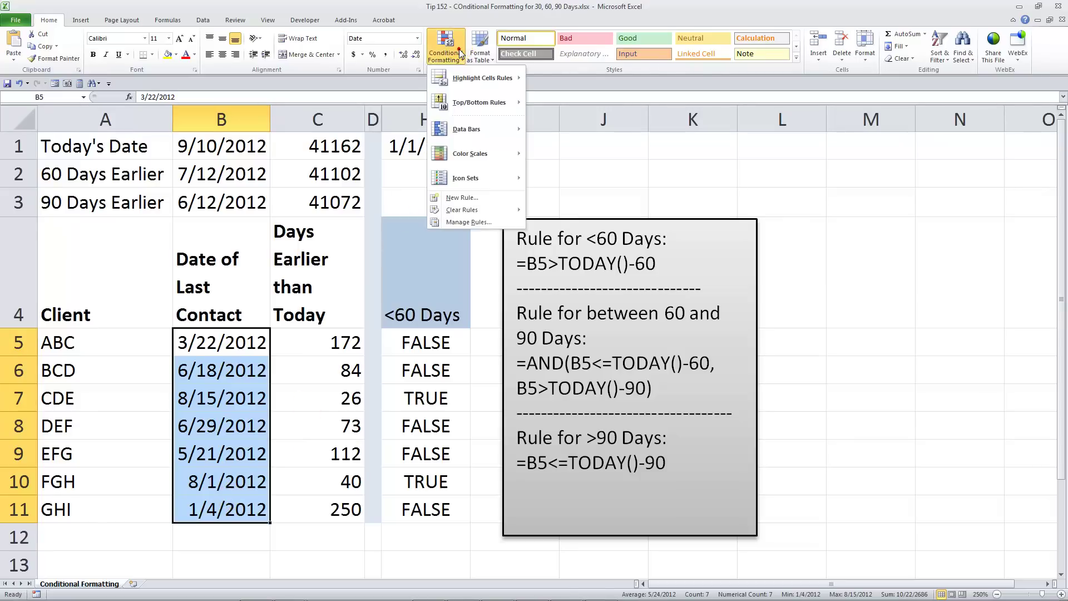
- Add a formula rule =B5>TODAY()-60 with a green fill to the dates
left_click(455, 198)
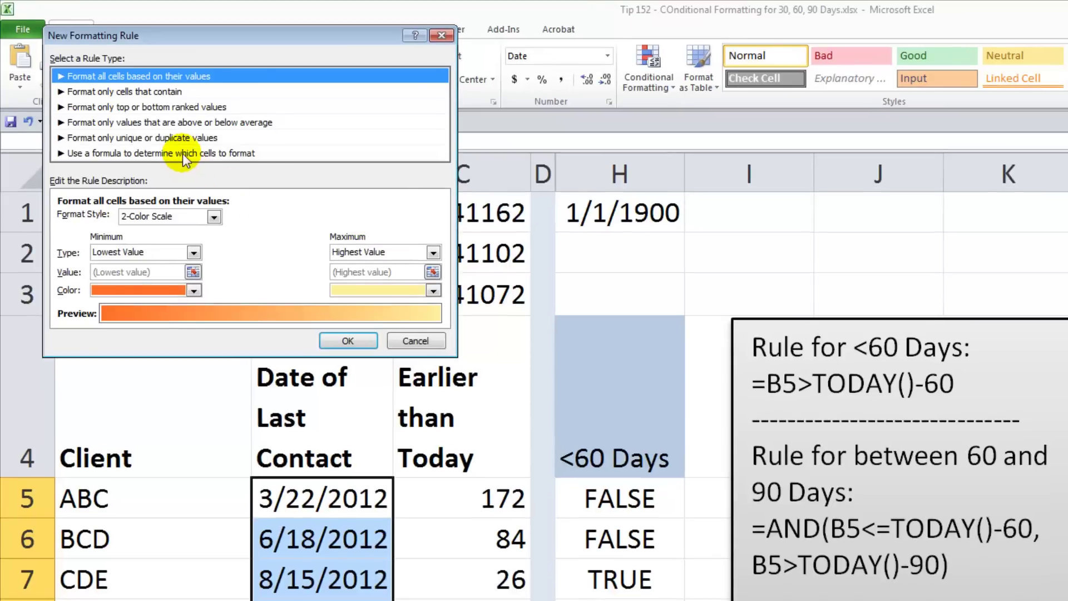
left_click(183, 153)
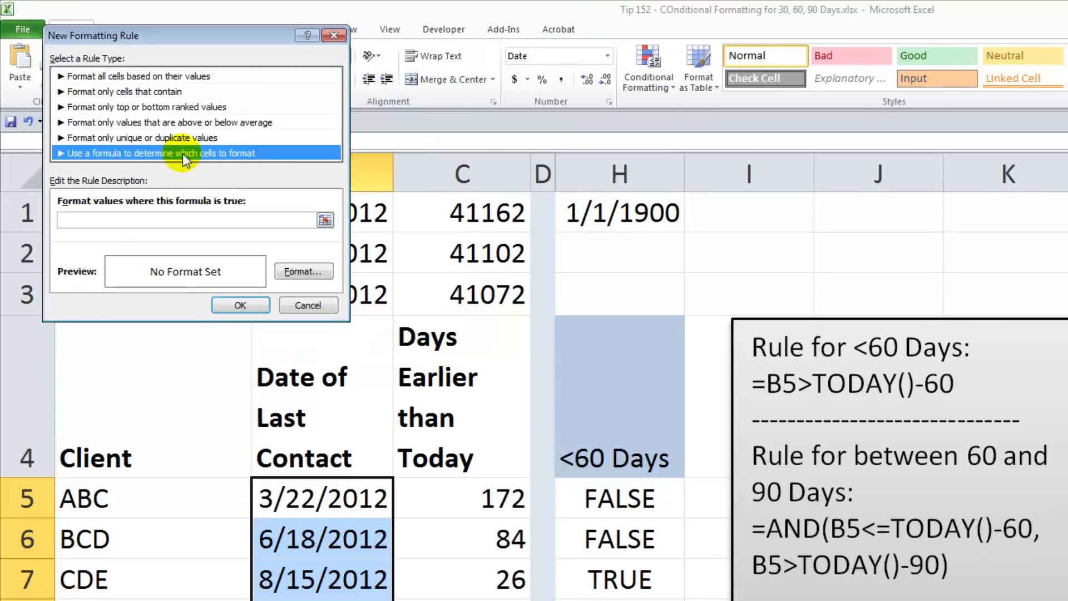
left_click(69, 219)
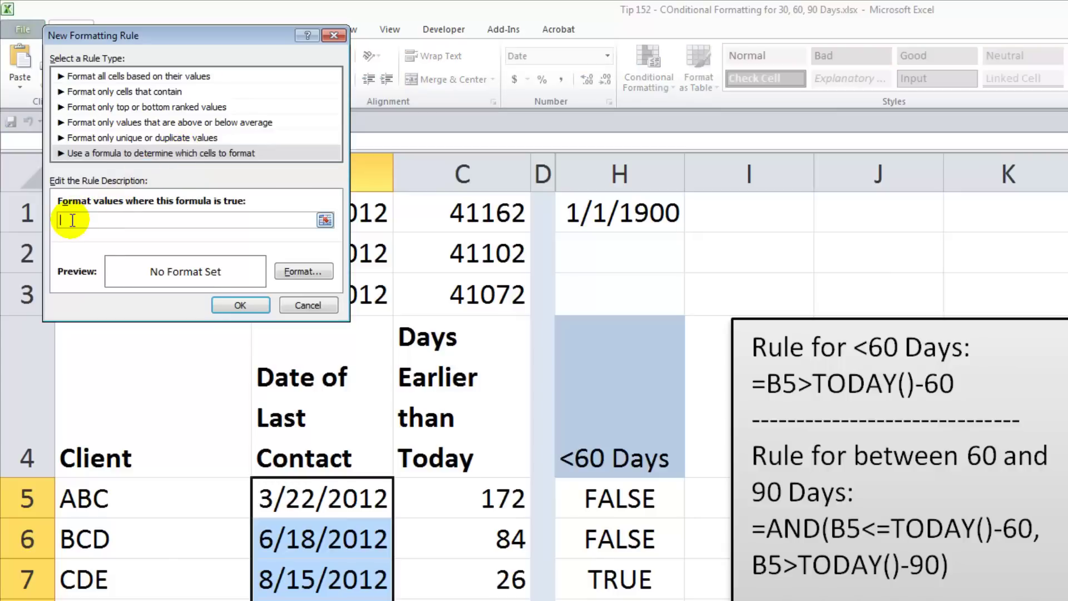
type("=")
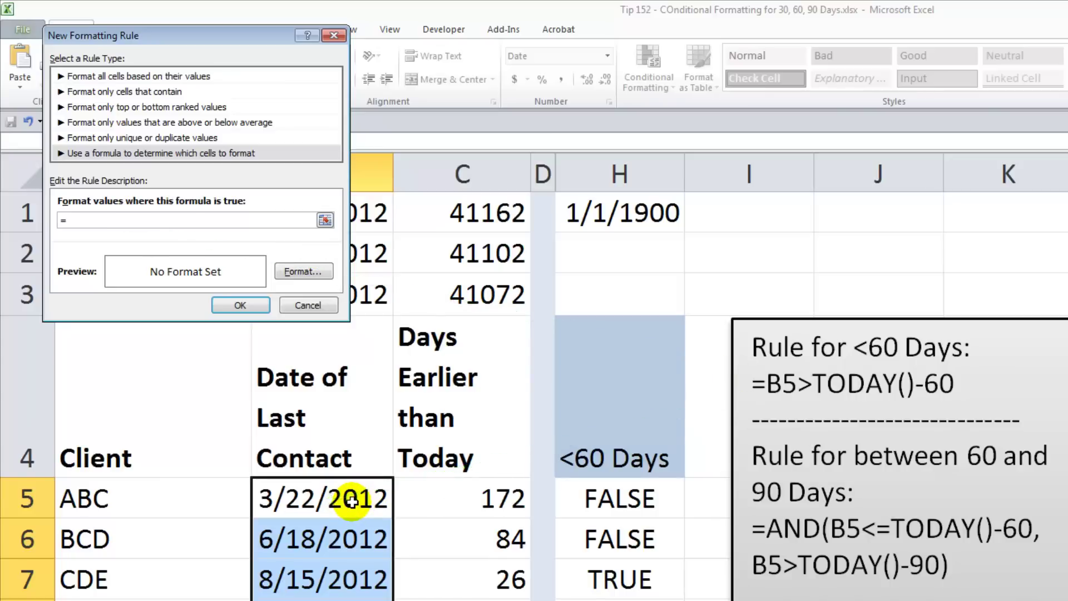
type("b5>today()-60")
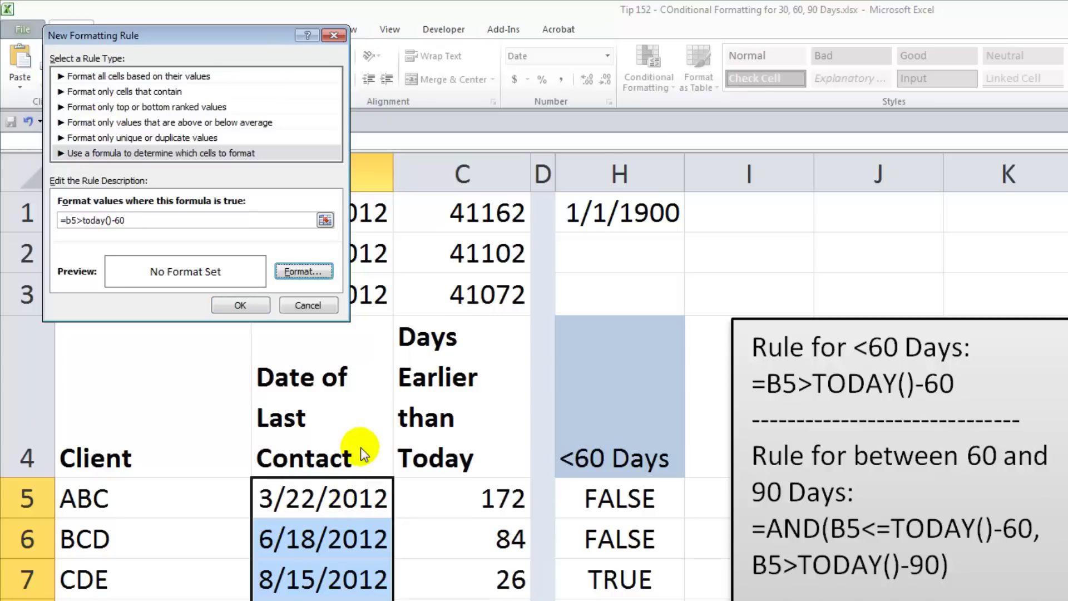
left_click(303, 271)
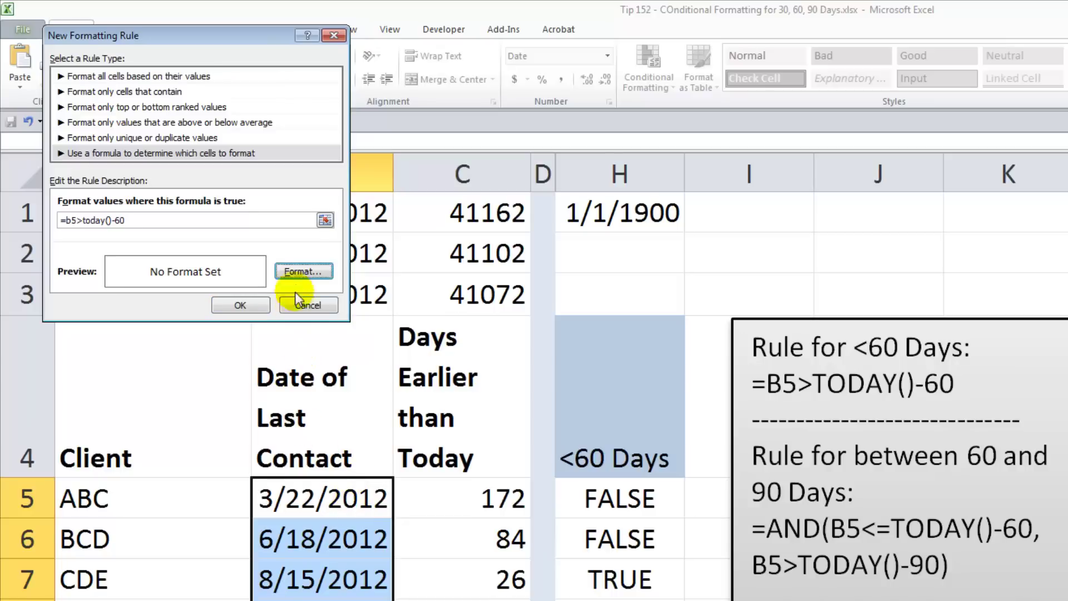
left_click(306, 266)
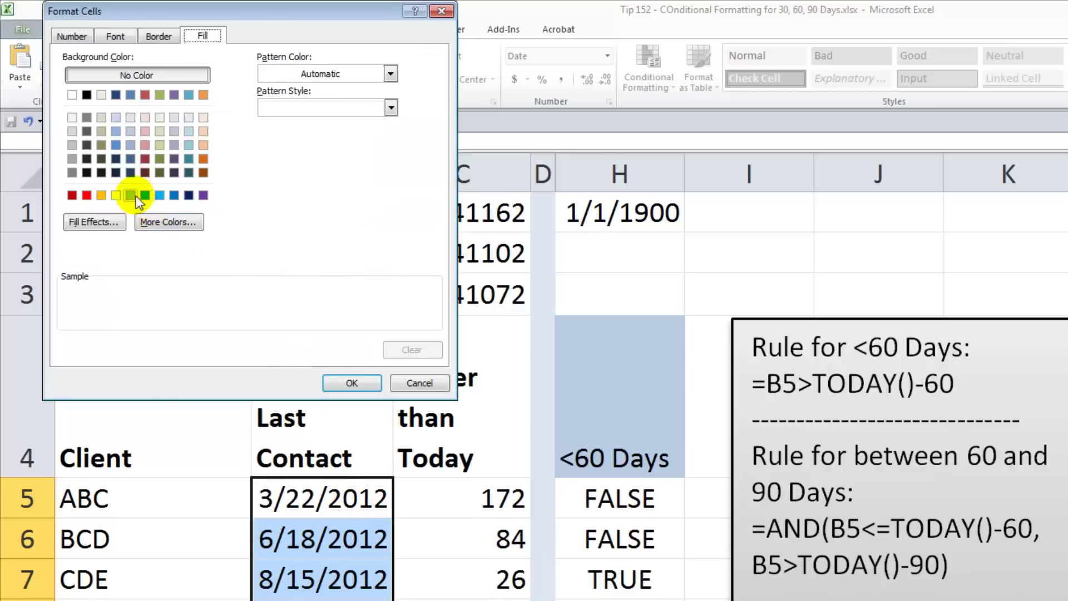
left_click(130, 194)
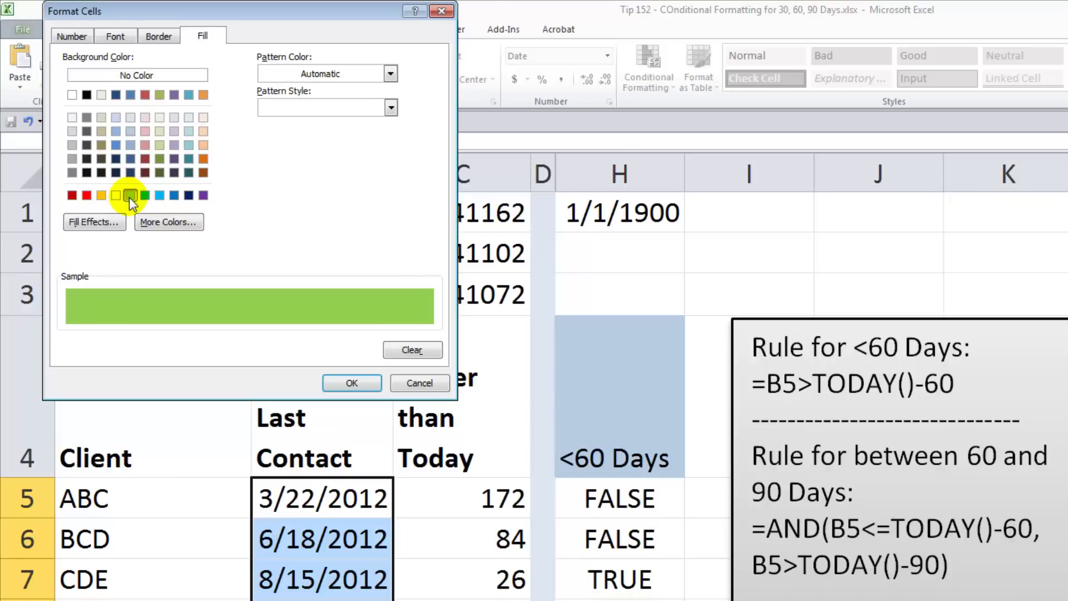
left_click(358, 383)
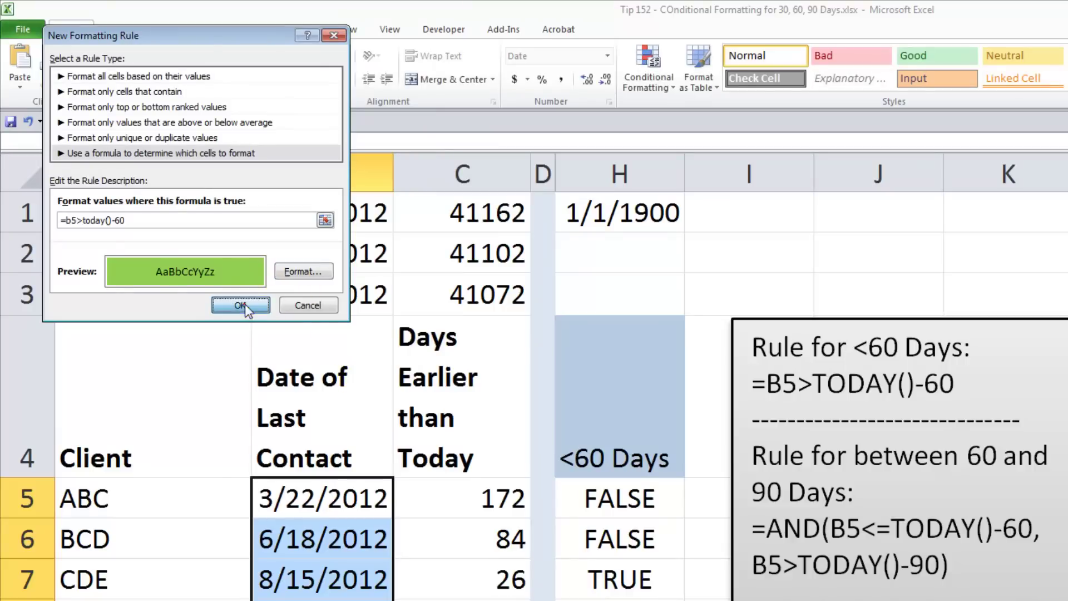
left_click(281, 305)
- Inspect the formula behind the TRUE result in H7 without changing it
left_click(477, 574)
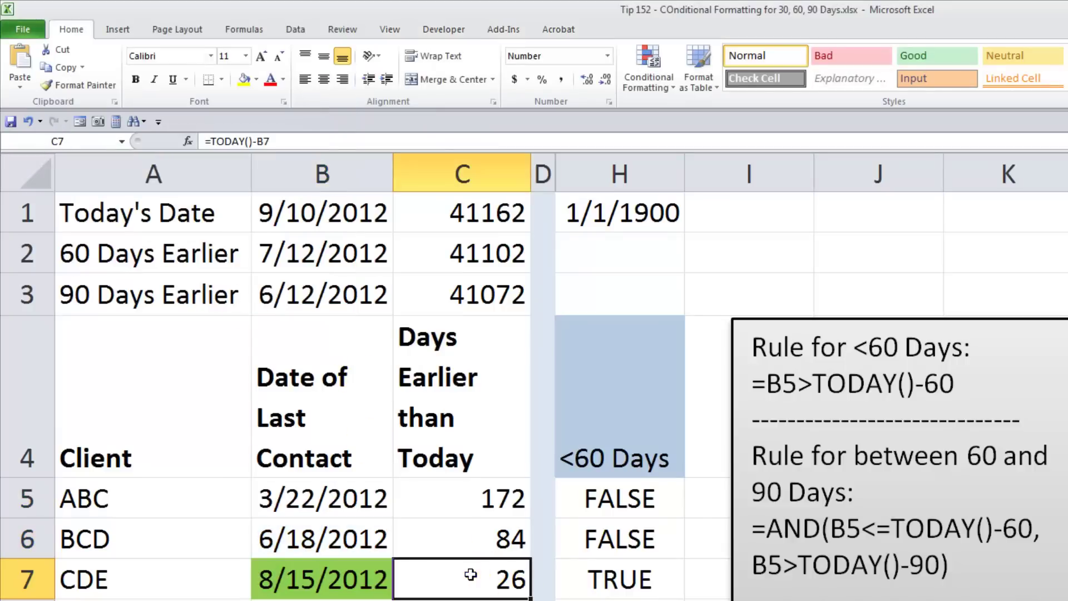
double_click(644, 581)
key("Escape")
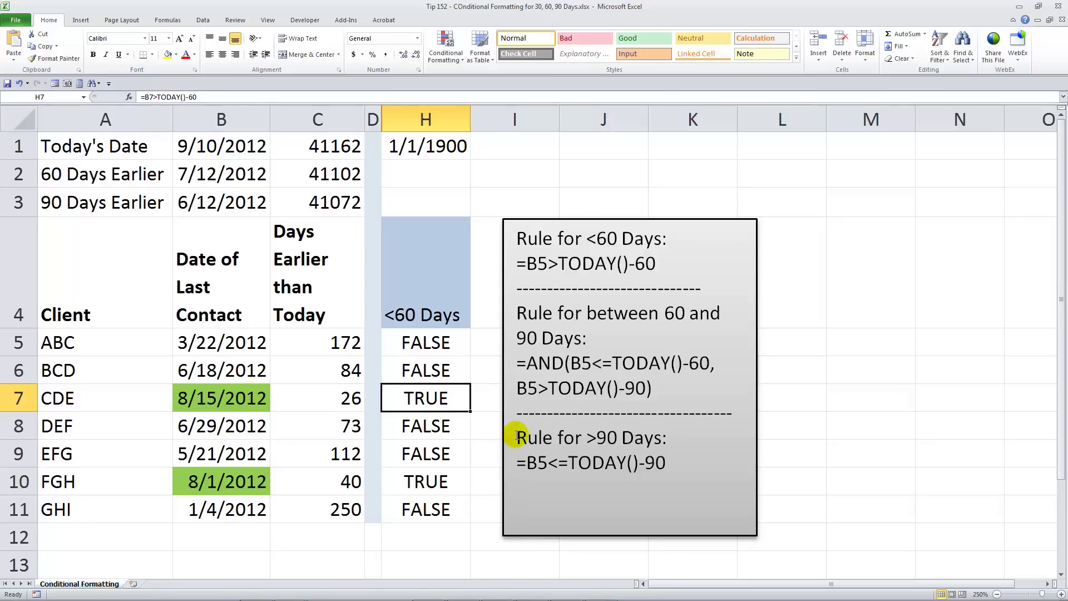
- Select B5:B11 and start a new formula-based rule from the Rules Manager
left_click_drag(231, 344, 225, 506)
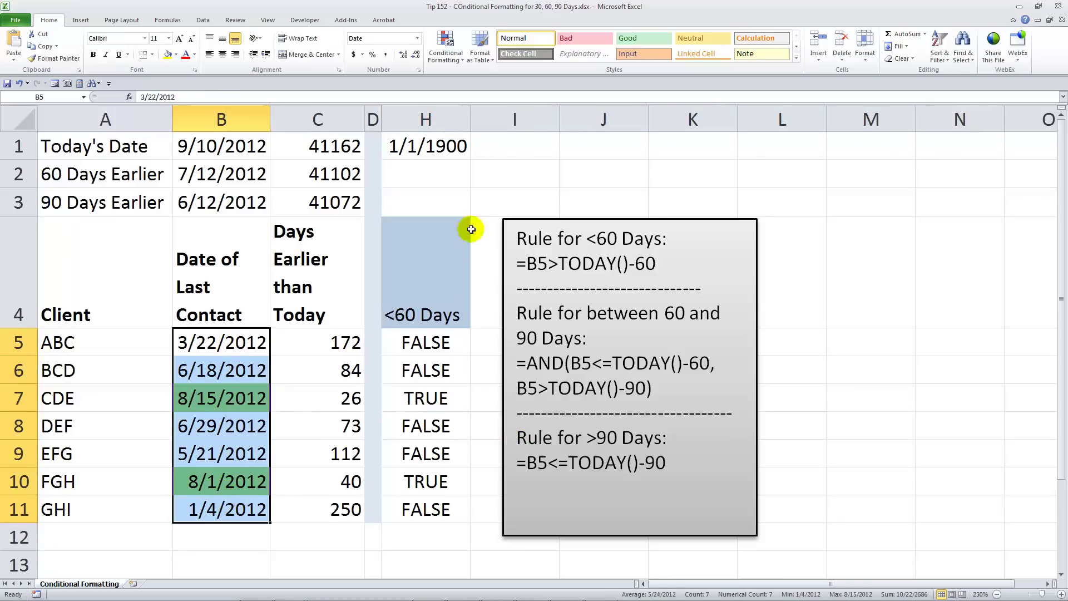
left_click(460, 53)
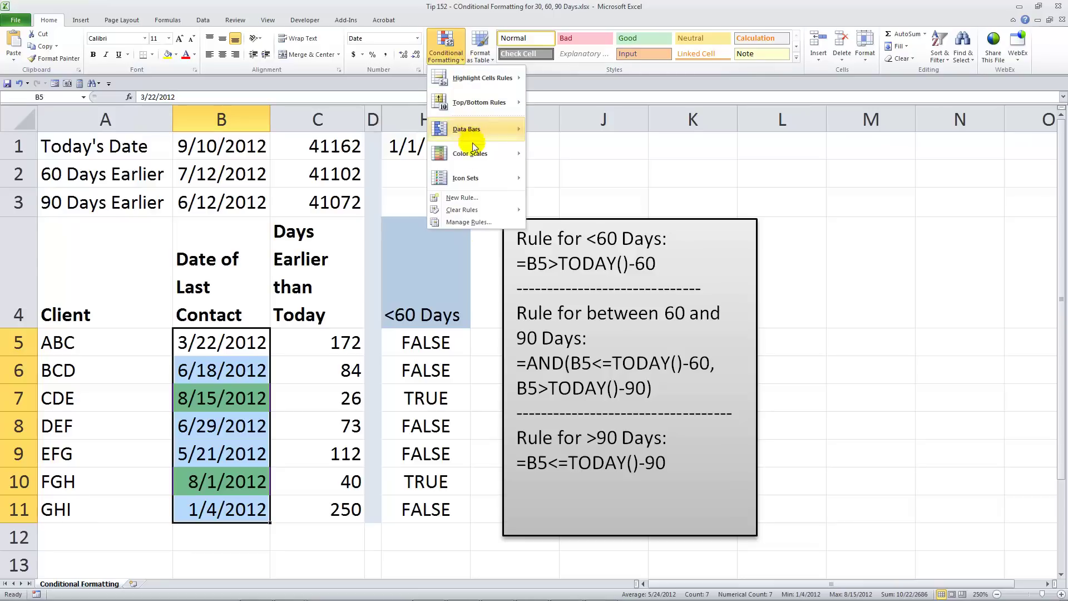
left_click(469, 222)
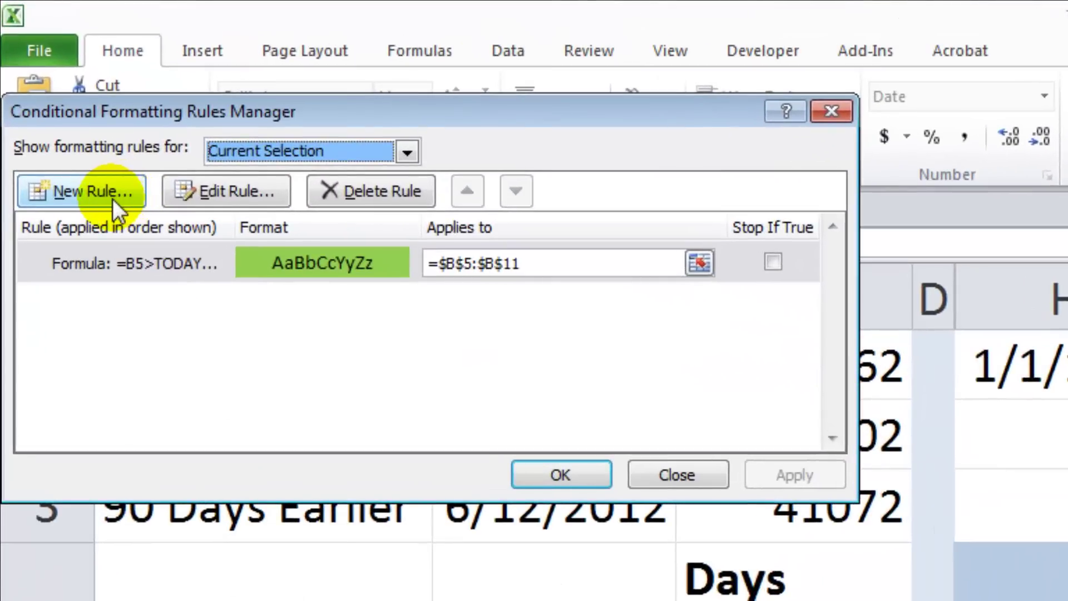
left_click(106, 190)
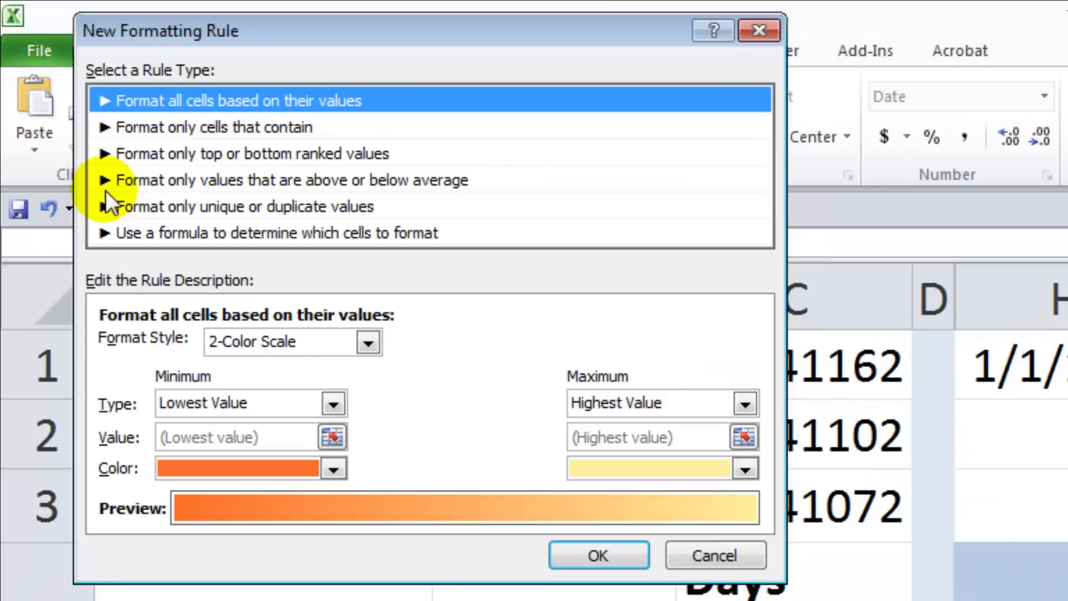
left_click(186, 238)
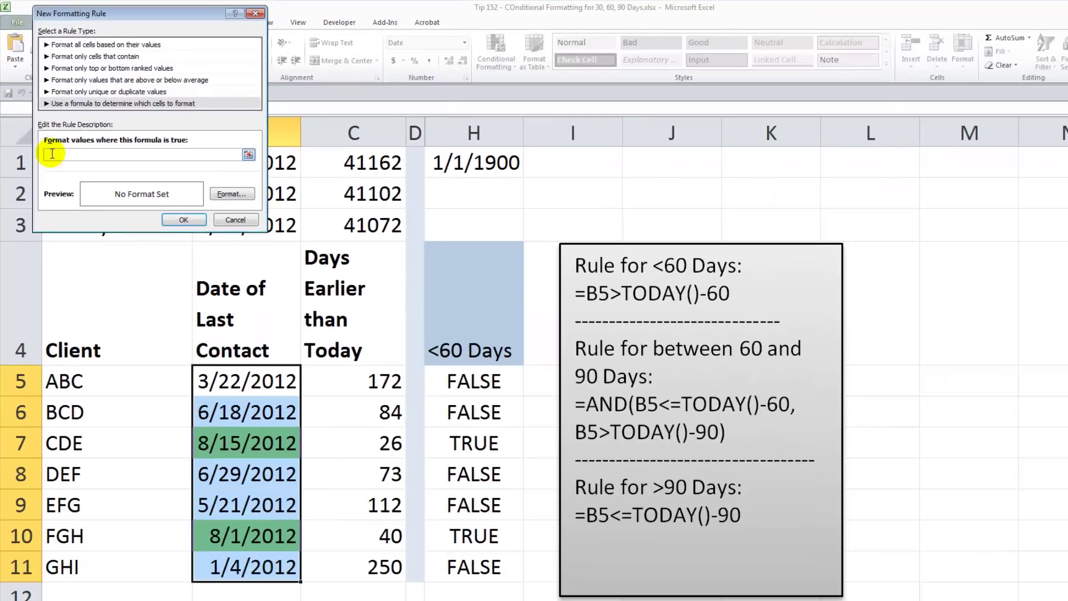
- Enter the formula =B5<=TODAY()-90 with a red fill and apply the rule
left_click(52, 155)
type("=b5<=")
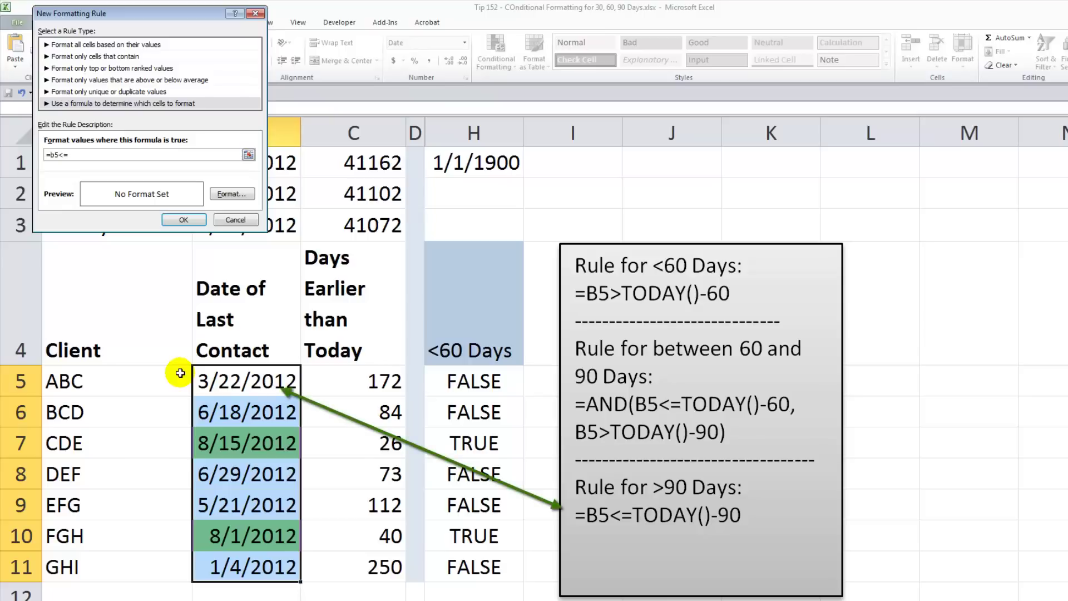
type("day()-90")
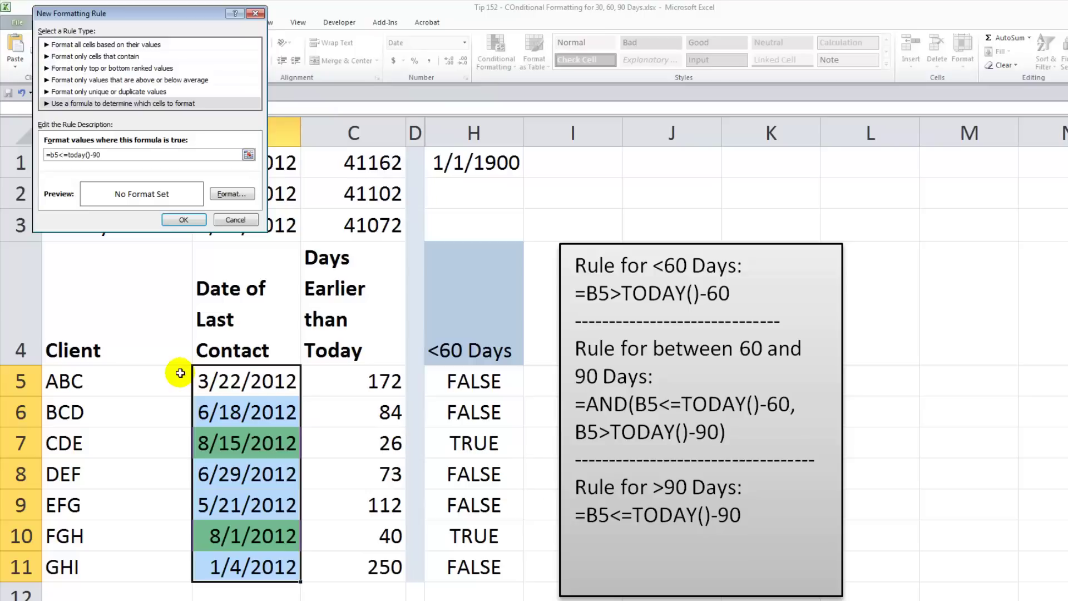
left_click(232, 194)
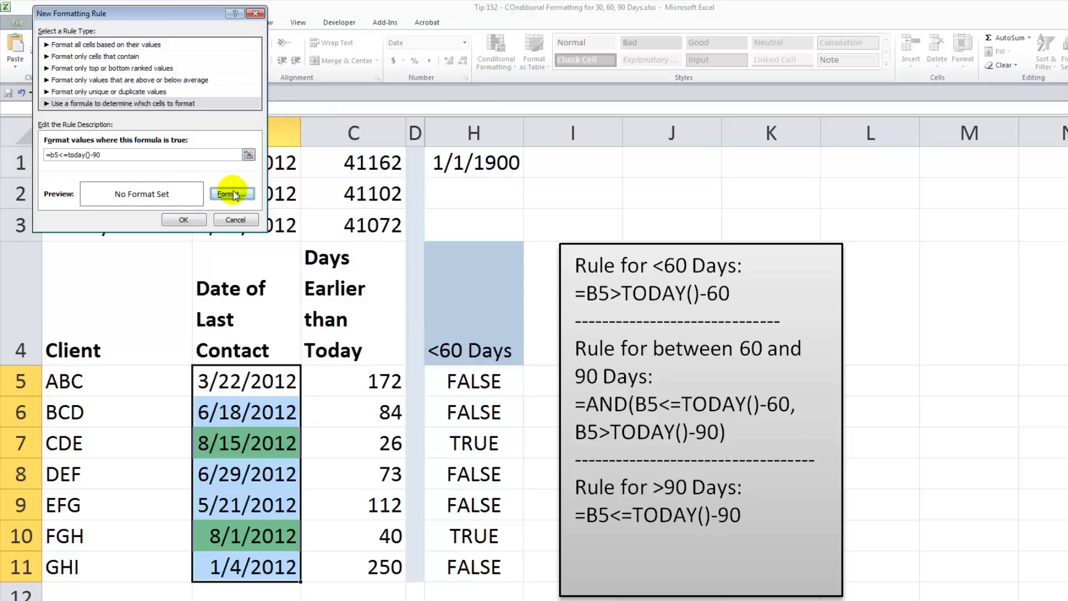
left_click(233, 194)
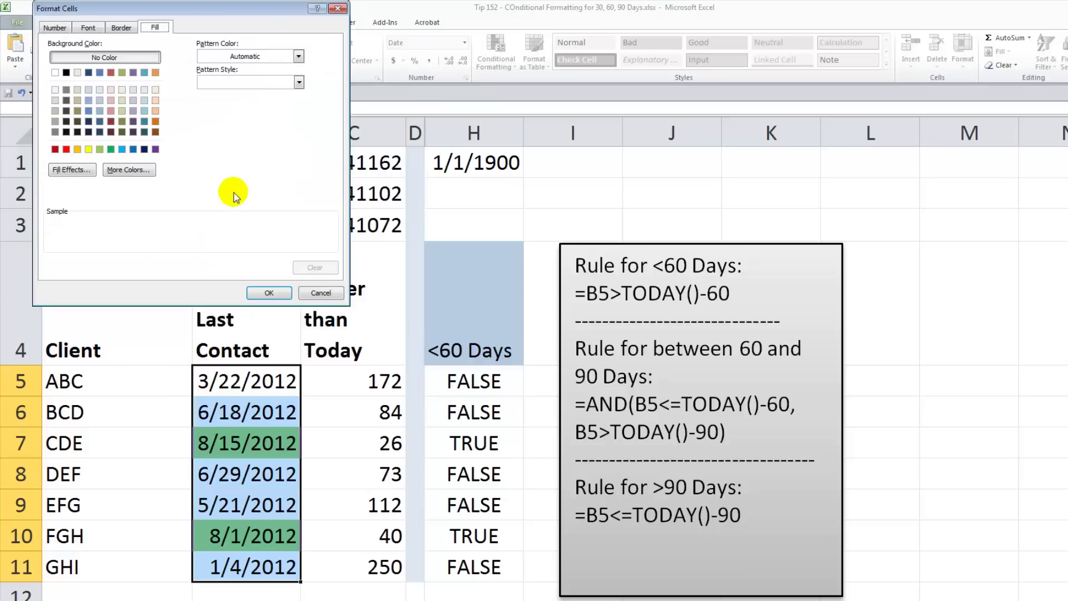
left_click(66, 149)
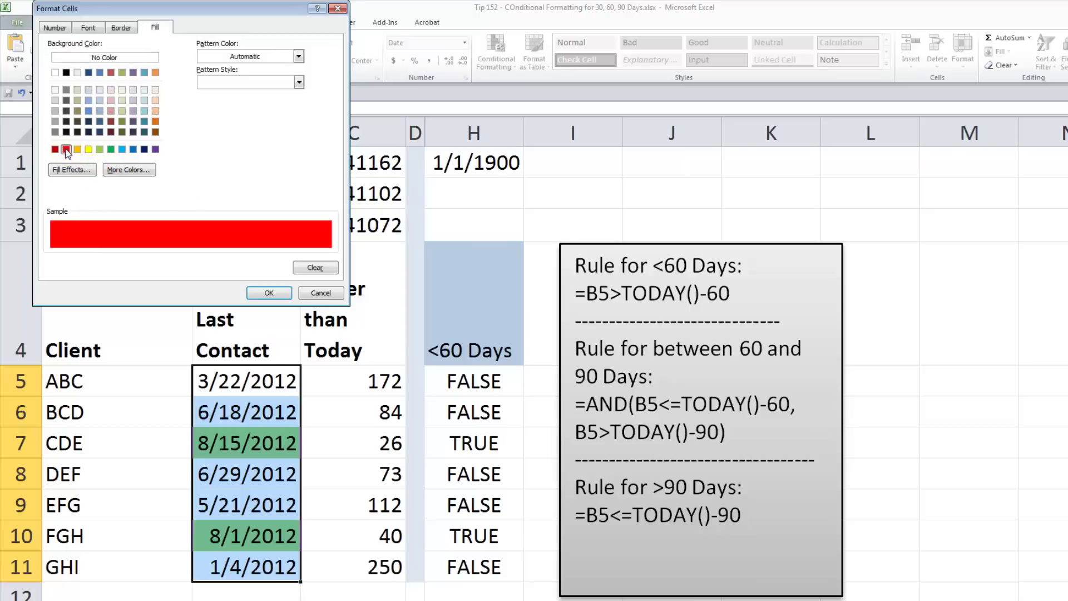
left_click(270, 294)
left_click(185, 216)
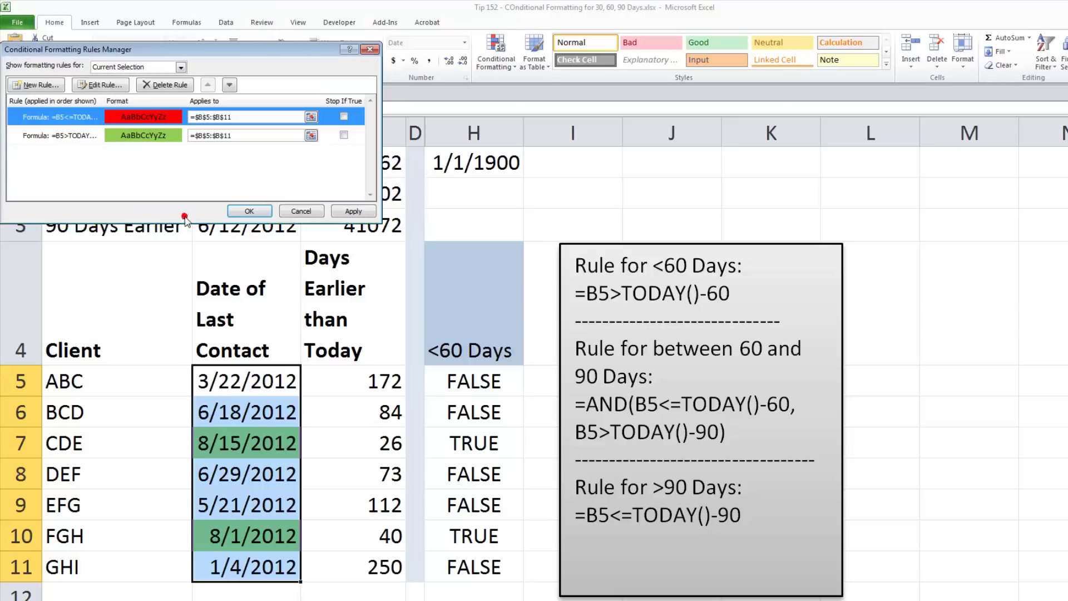
left_click(249, 211)
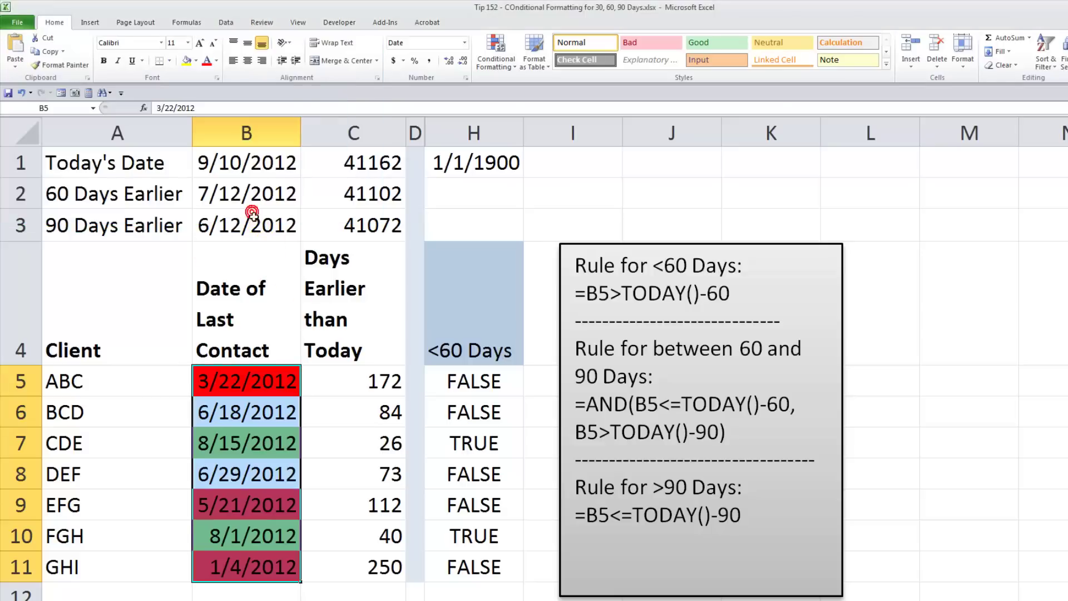
left_click(348, 381)
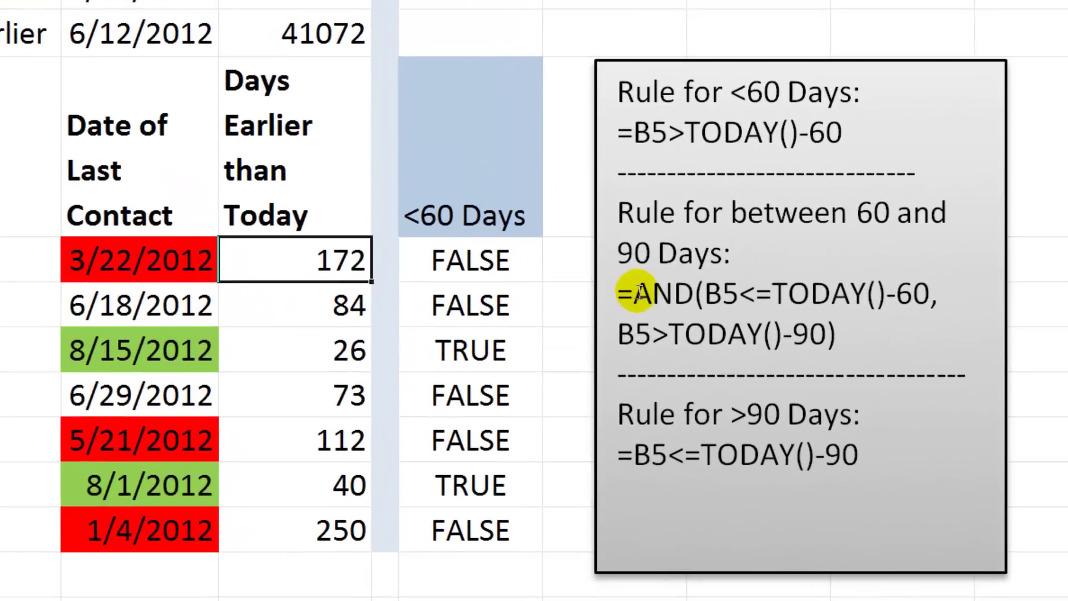
left_click(608, 362)
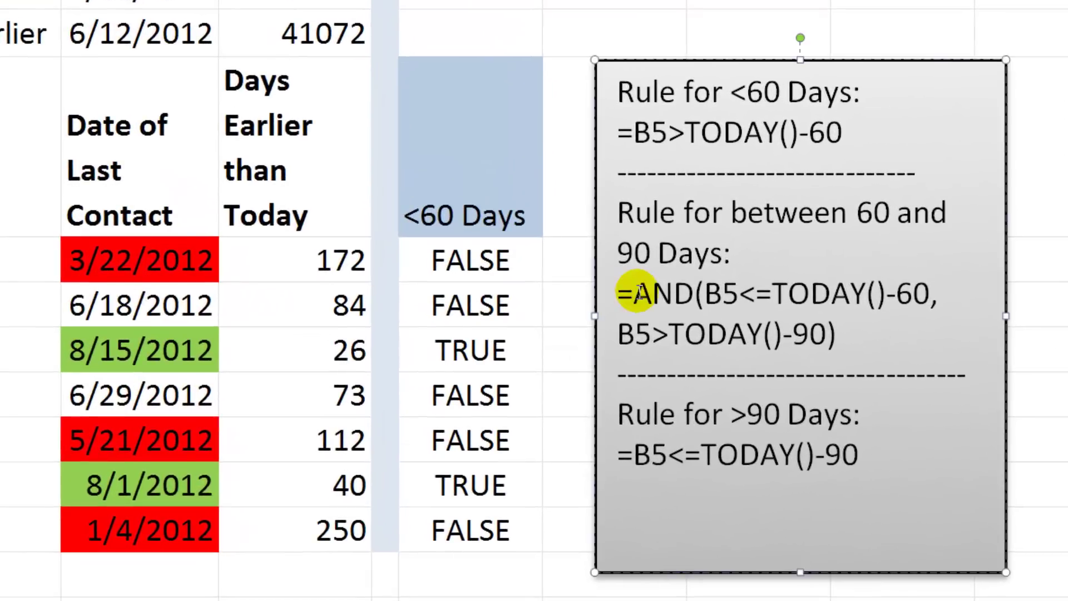
left_click(634, 293)
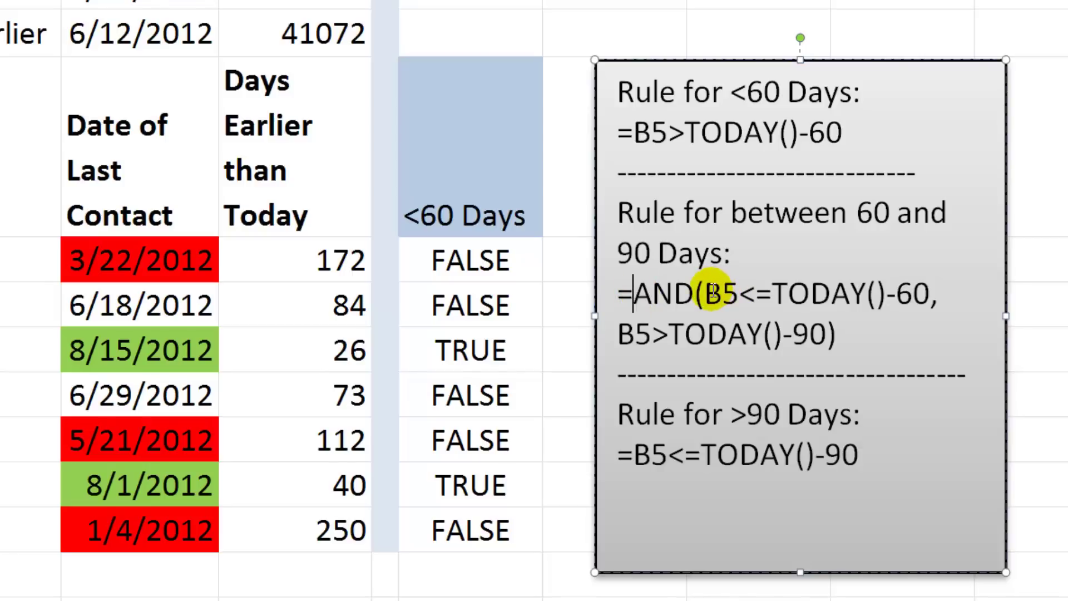
left_click_drag(704, 293, 923, 292)
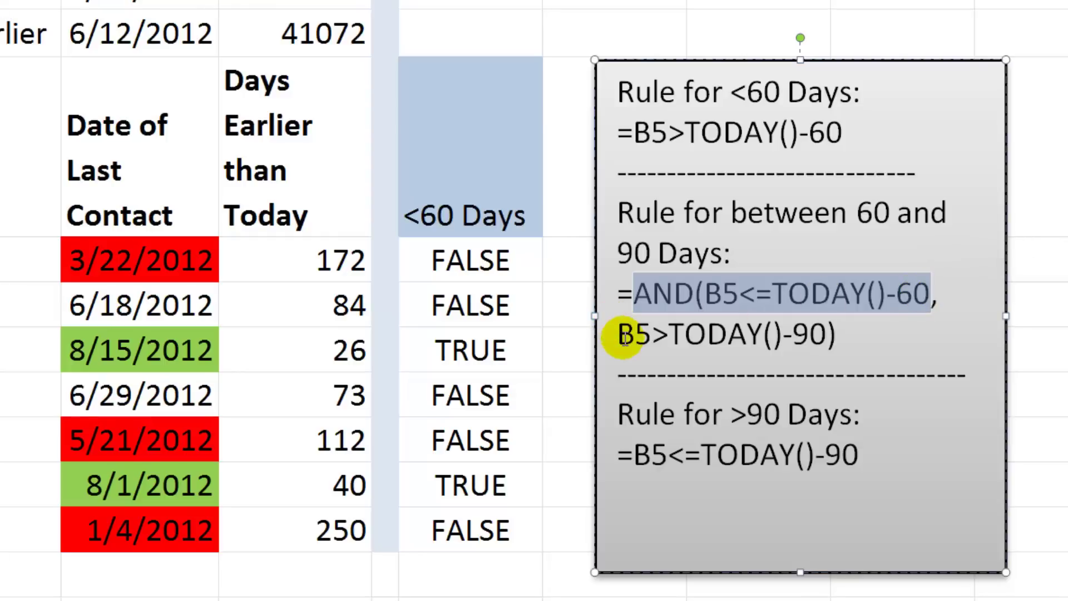
left_click_drag(617, 334, 829, 340)
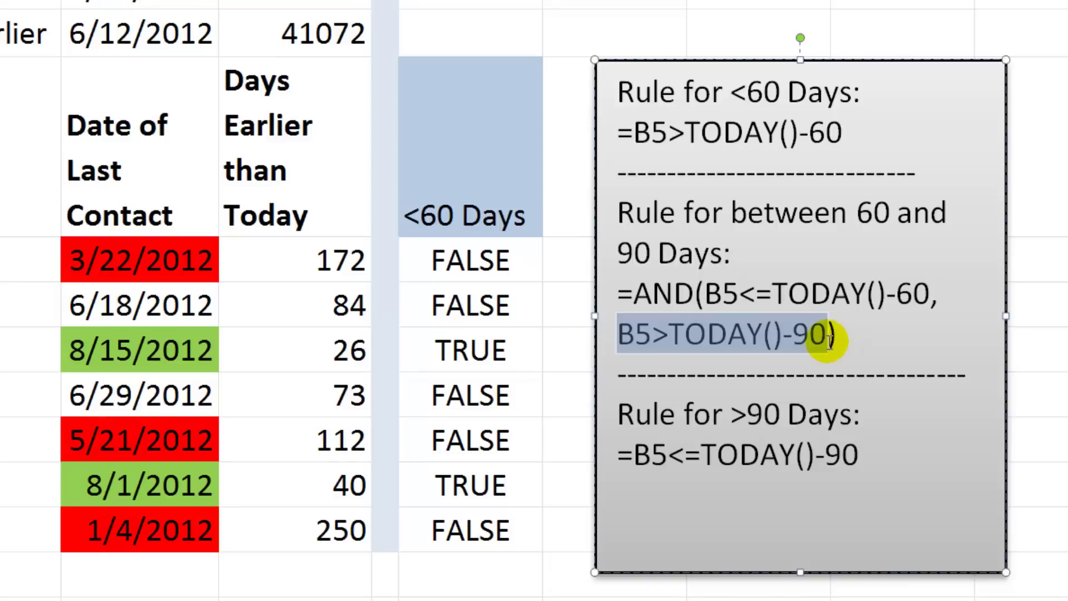
left_click(111, 255)
left_click_drag(111, 255, 112, 508)
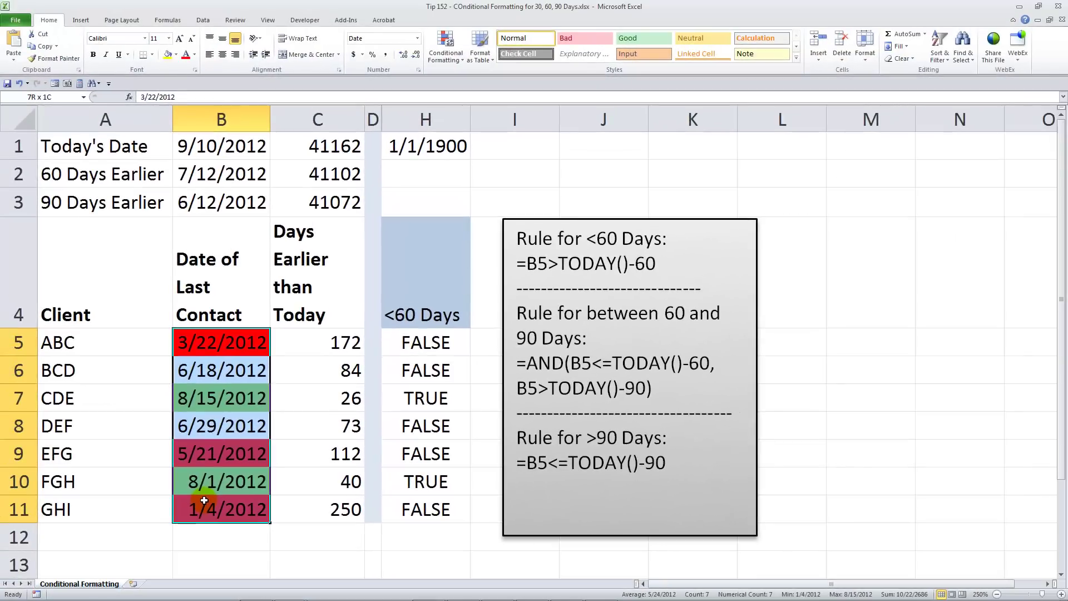
left_click_drag(204, 501, 205, 501)
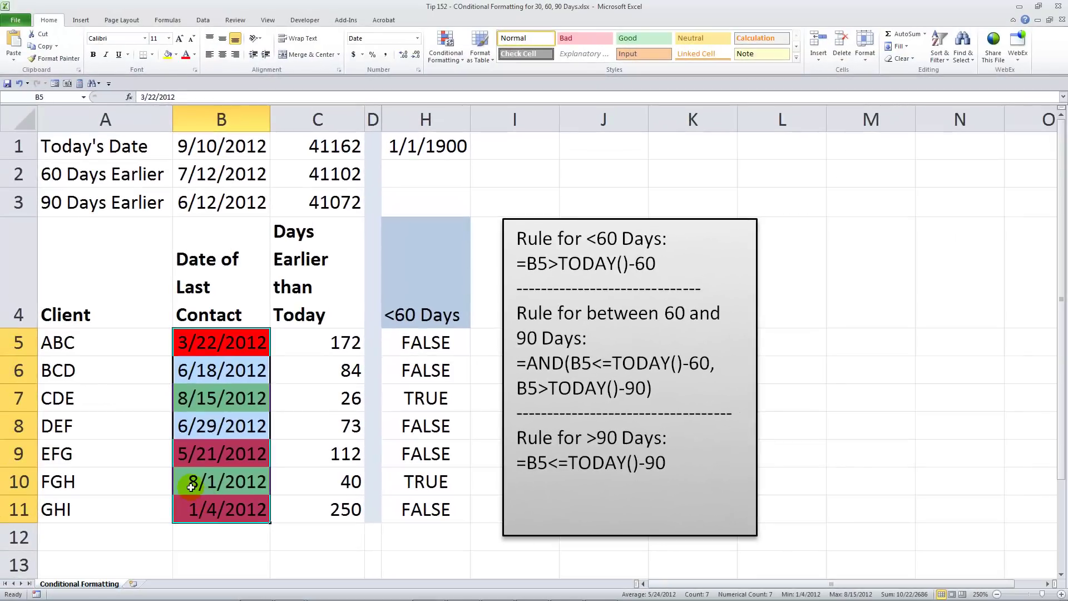
- Add rule =AND(B5<=TODAY()-60,B5>TODAY()-90) with a gold fill and apply it to B5:B11
left_click(451, 45)
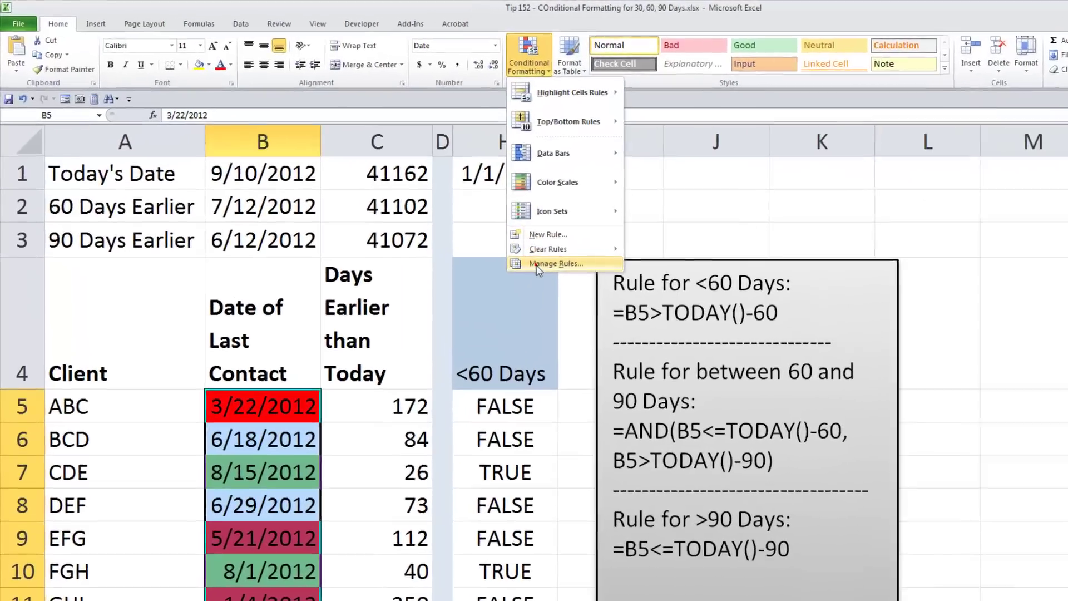
left_click(454, 222)
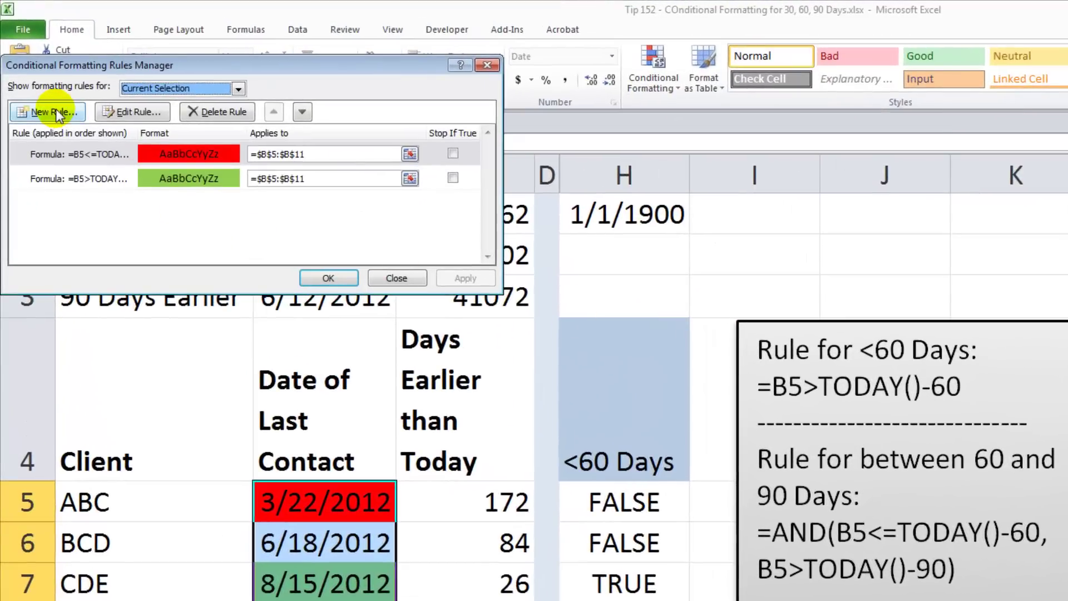
left_click(48, 112)
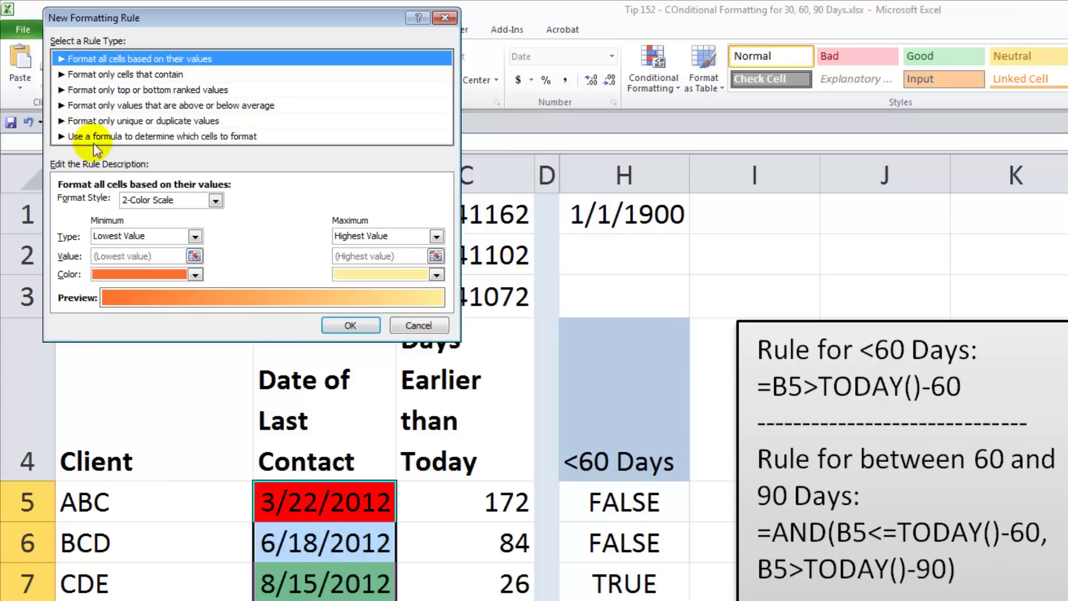
left_click(99, 136)
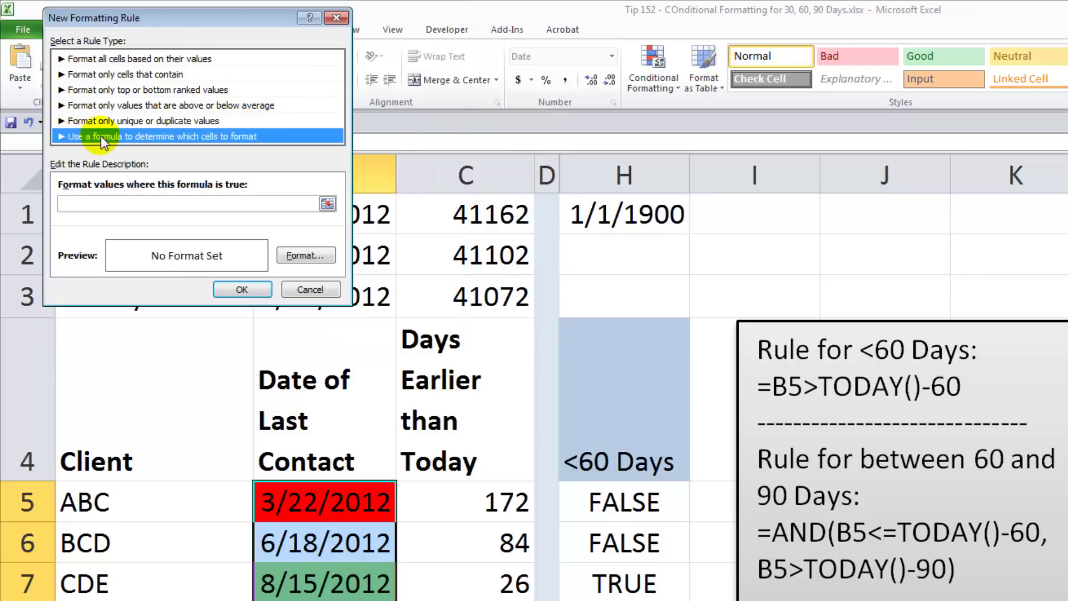
left_click(78, 203)
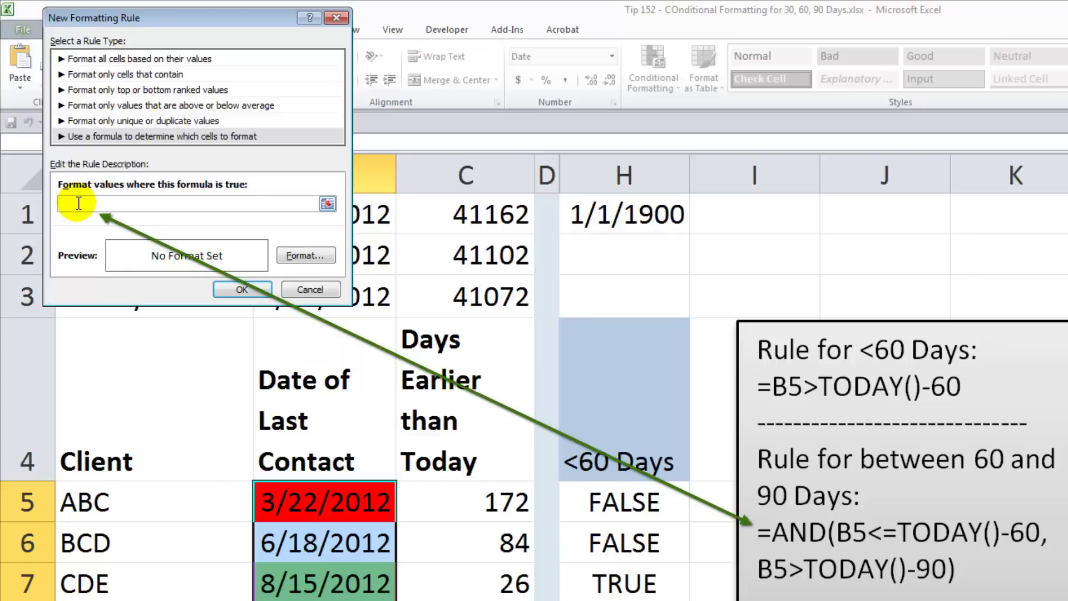
type("=and(")
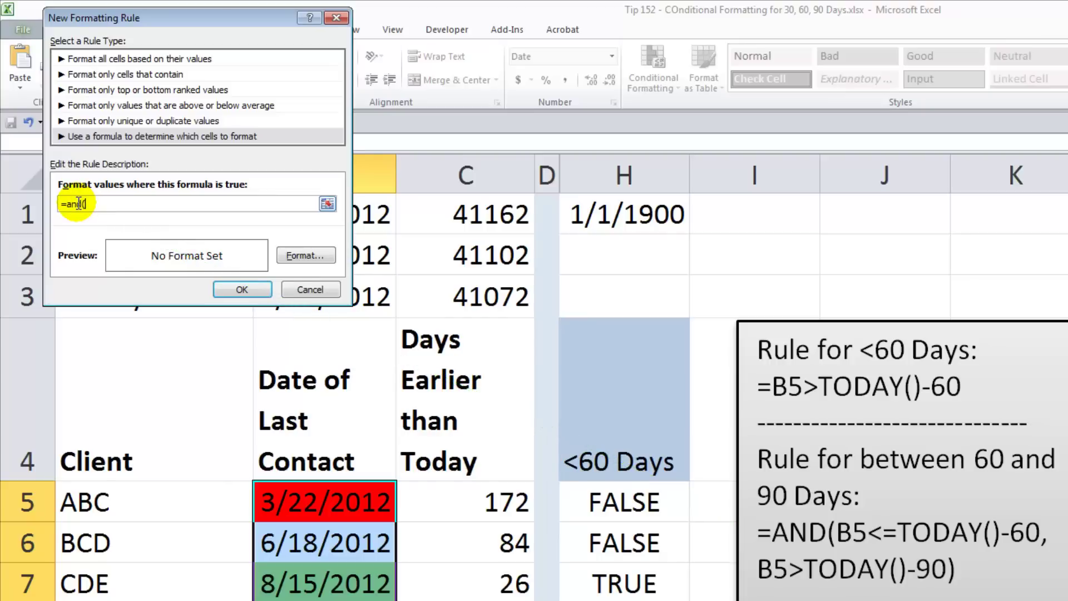
type("b5<=today()-60,b5>today()-90")
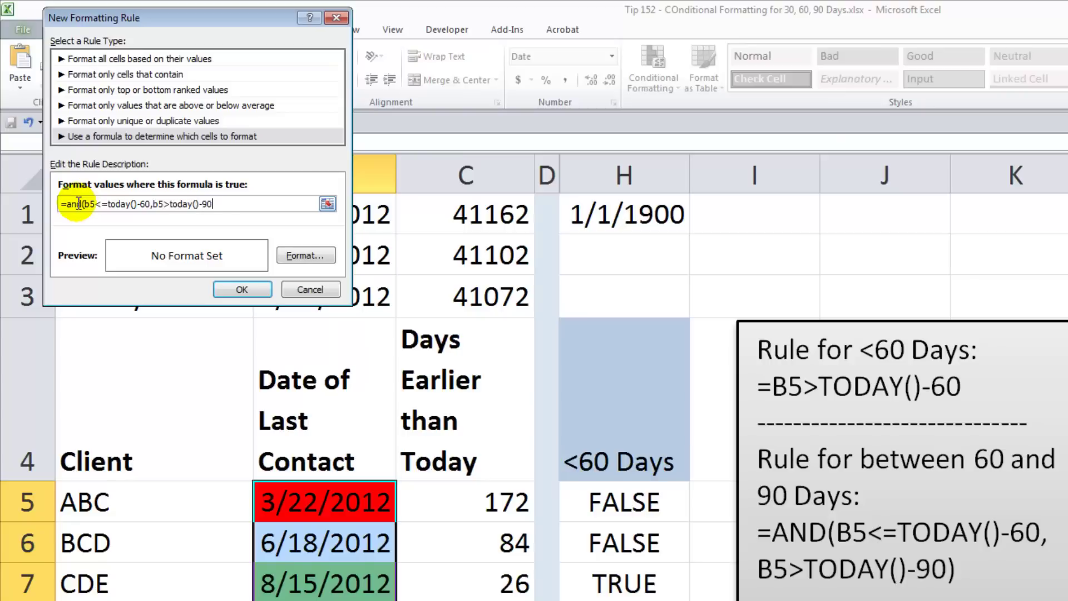
type(")")
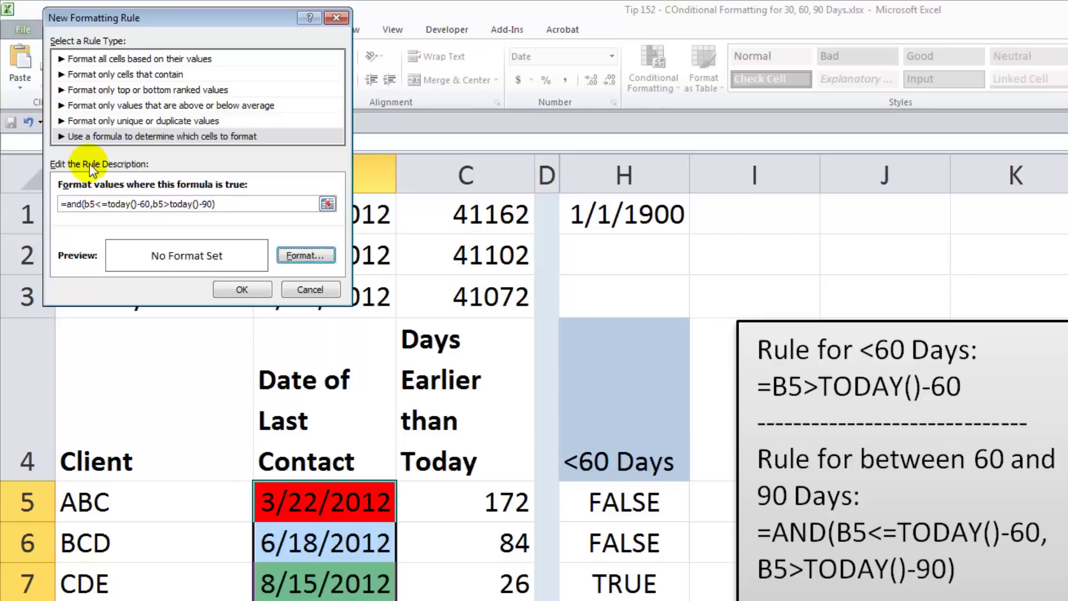
left_click(309, 257)
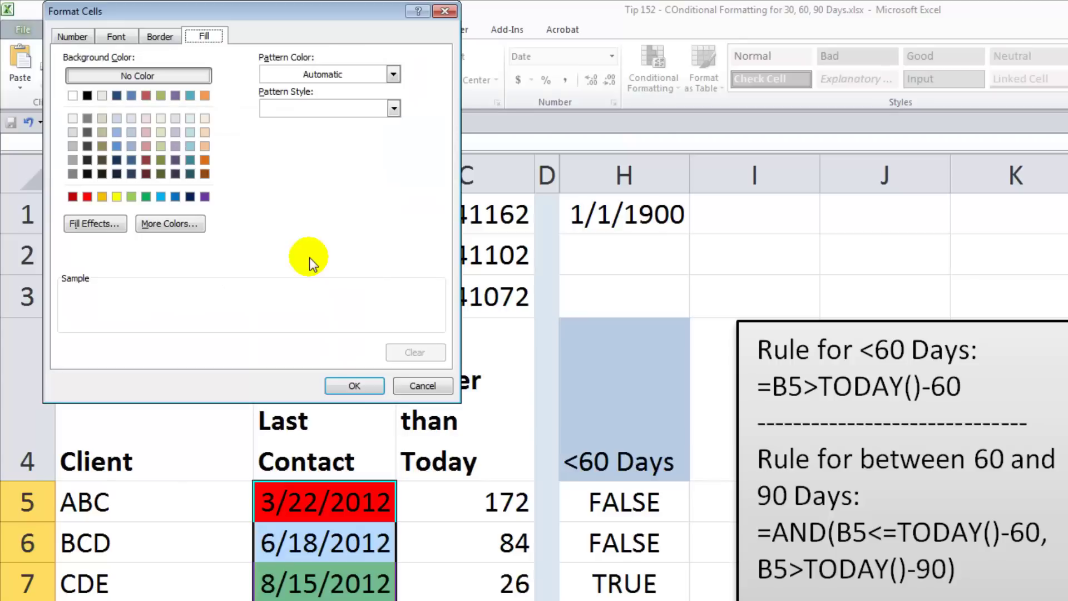
left_click(103, 197)
left_click(354, 384)
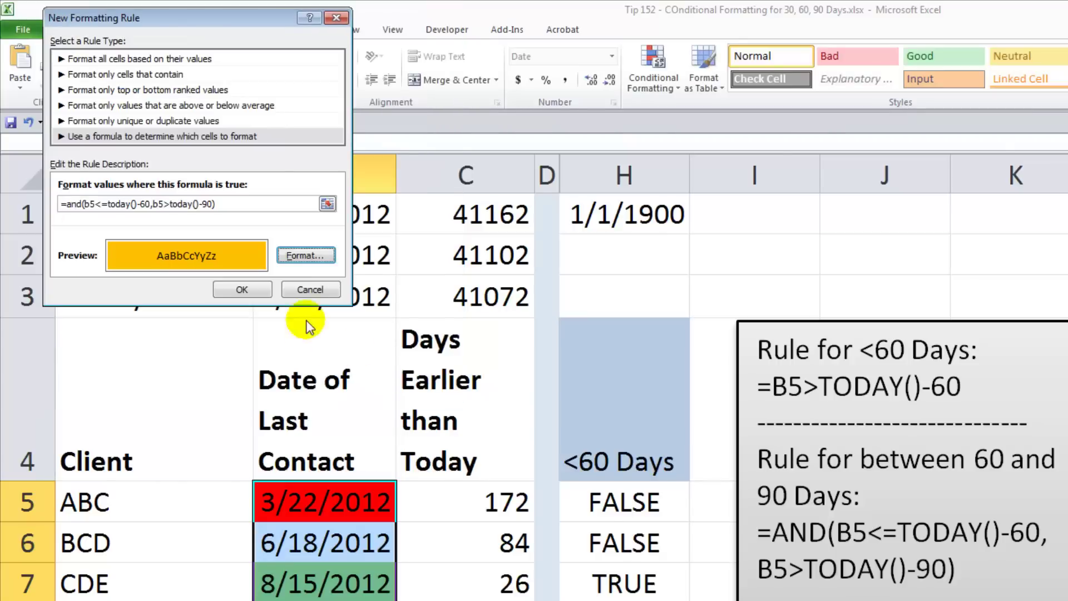
left_click(250, 290)
left_click(333, 275)
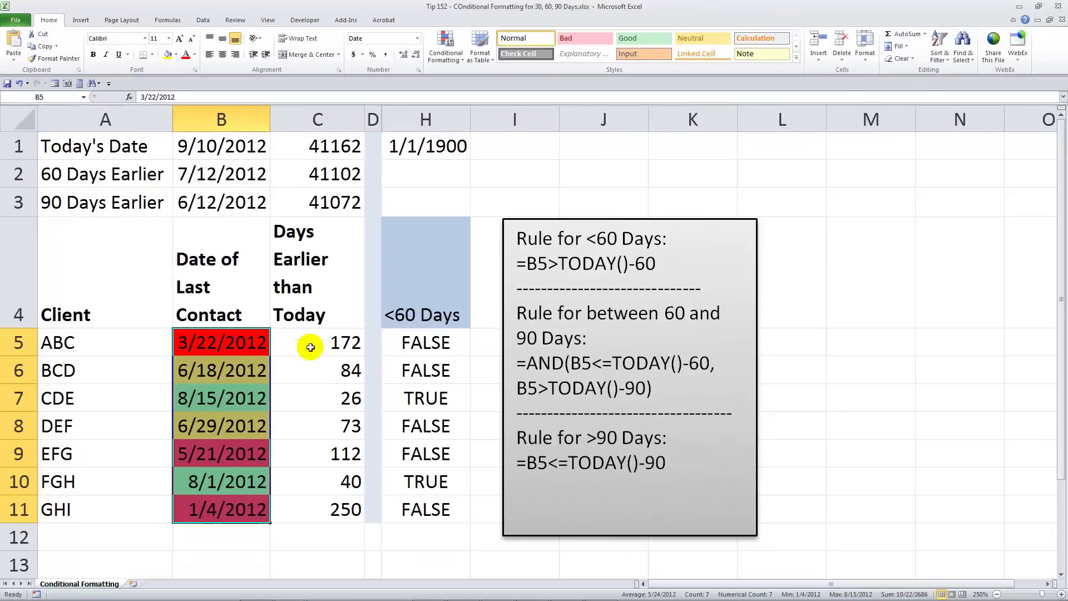
left_click(311, 364)
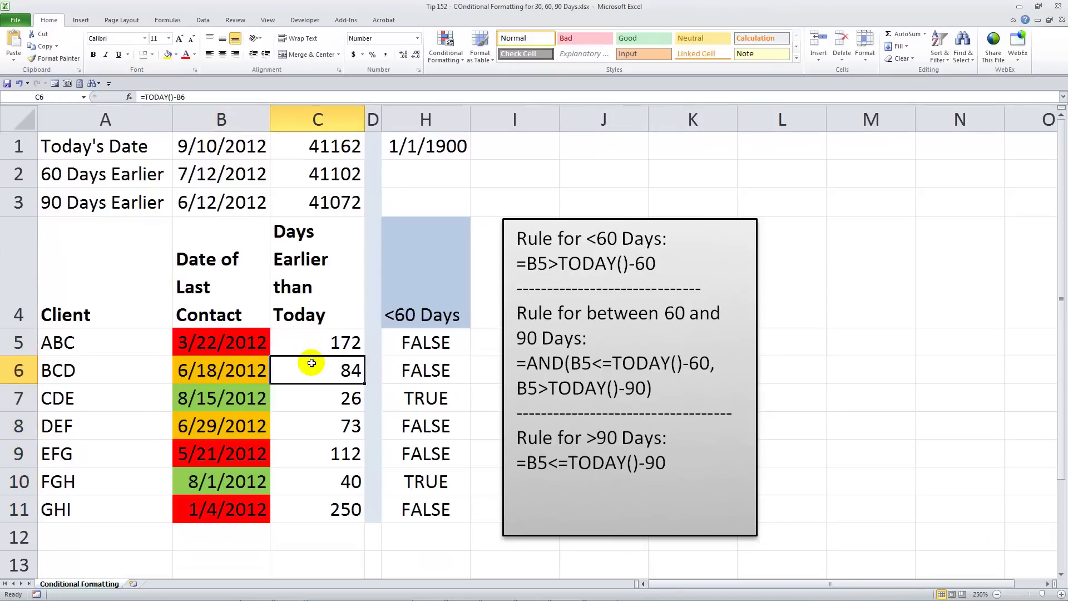
- Drag the rule-notes text box right over columns I–L, then select columns H and I
left_click(229, 342)
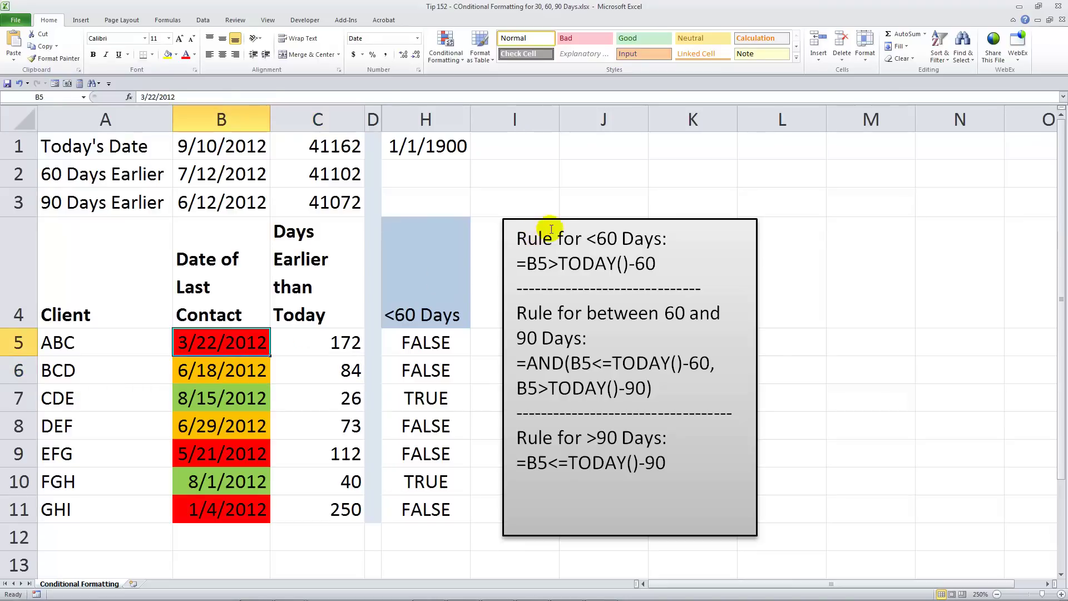
left_click(586, 238)
left_click_drag(574, 215, 137, 208)
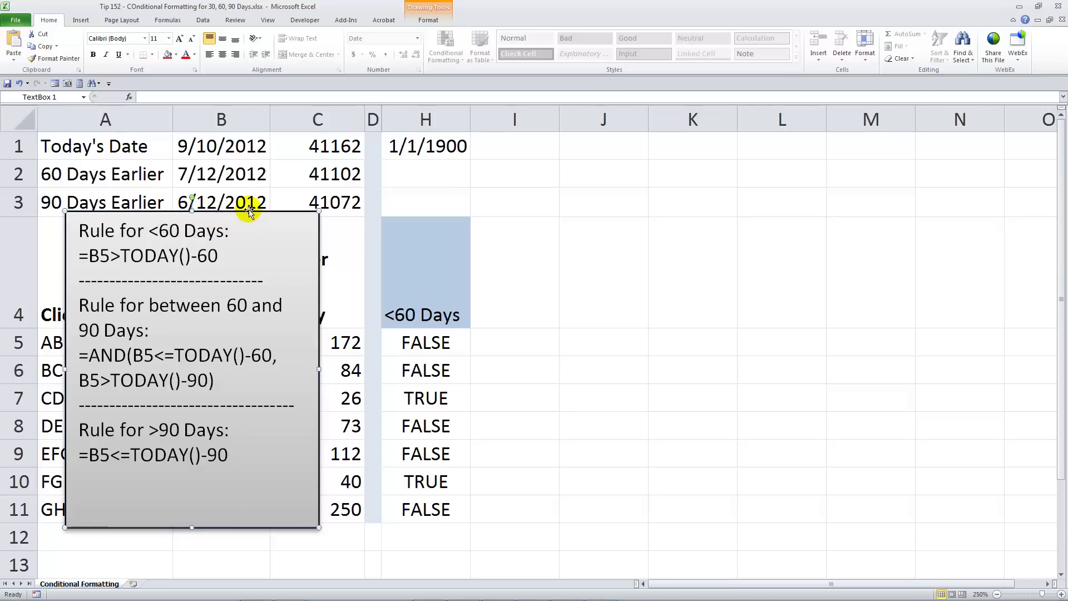
left_click_drag(248, 211, 747, 208)
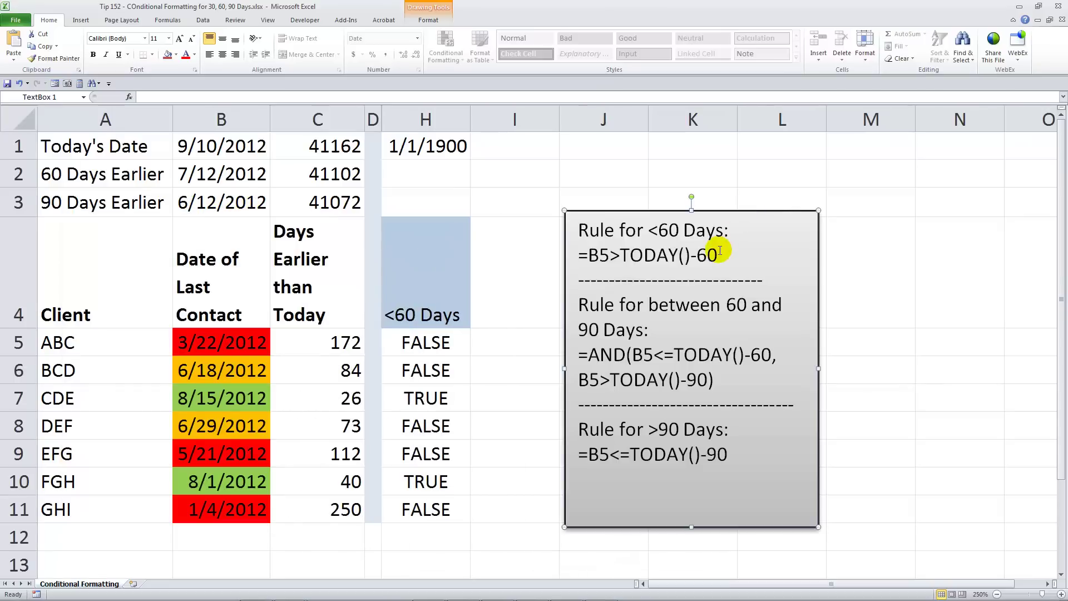
left_click(433, 122)
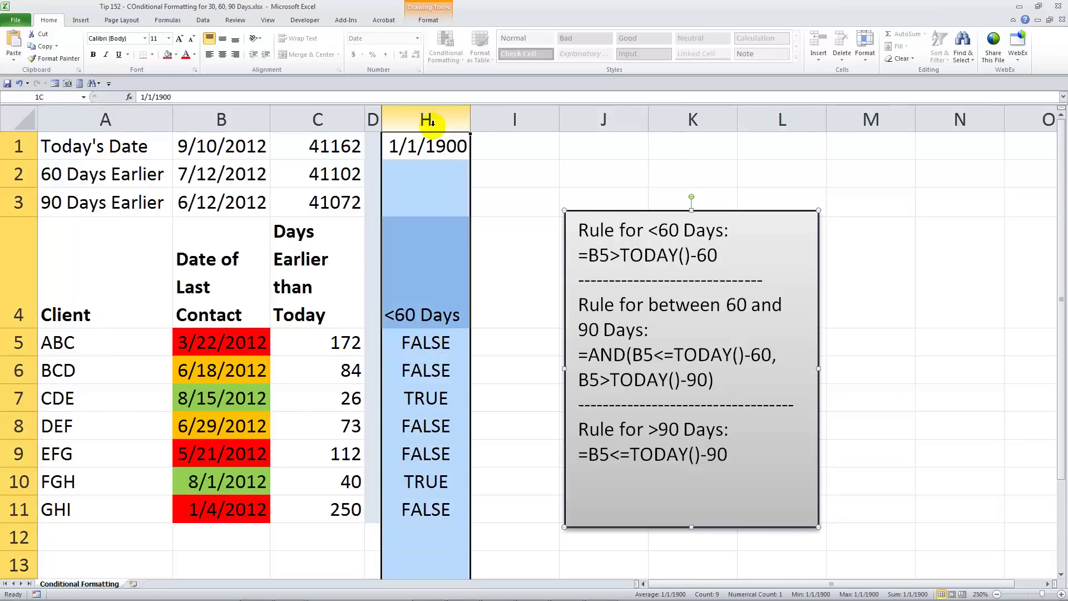
left_click_drag(432, 122, 478, 129)
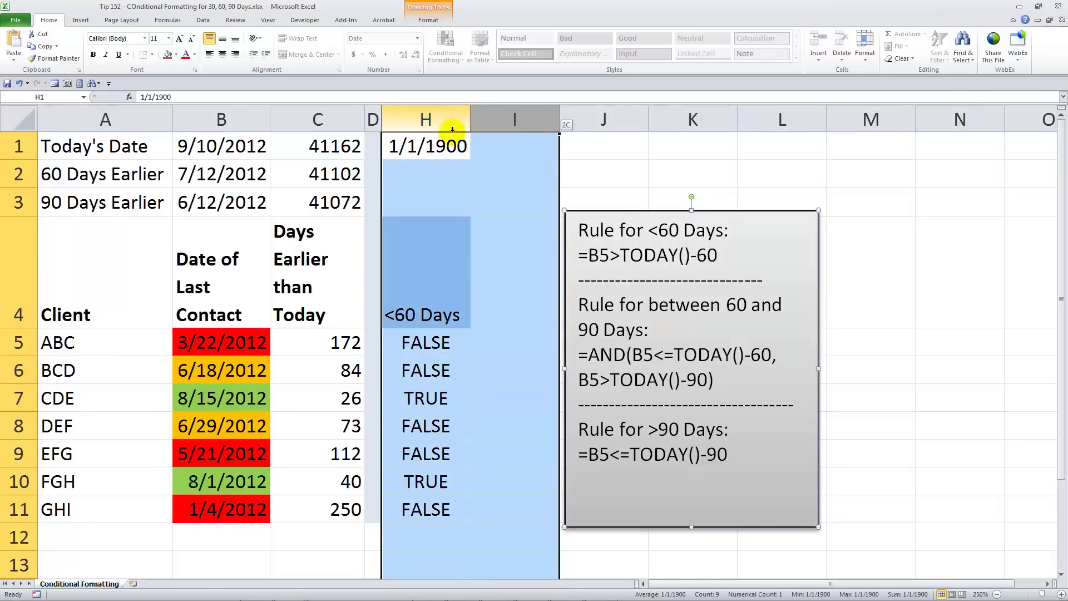
- Unhide columns E to G by selecting columns D through H
left_click(373, 119)
left_click_drag(373, 119, 418, 121)
right_click(420, 126)
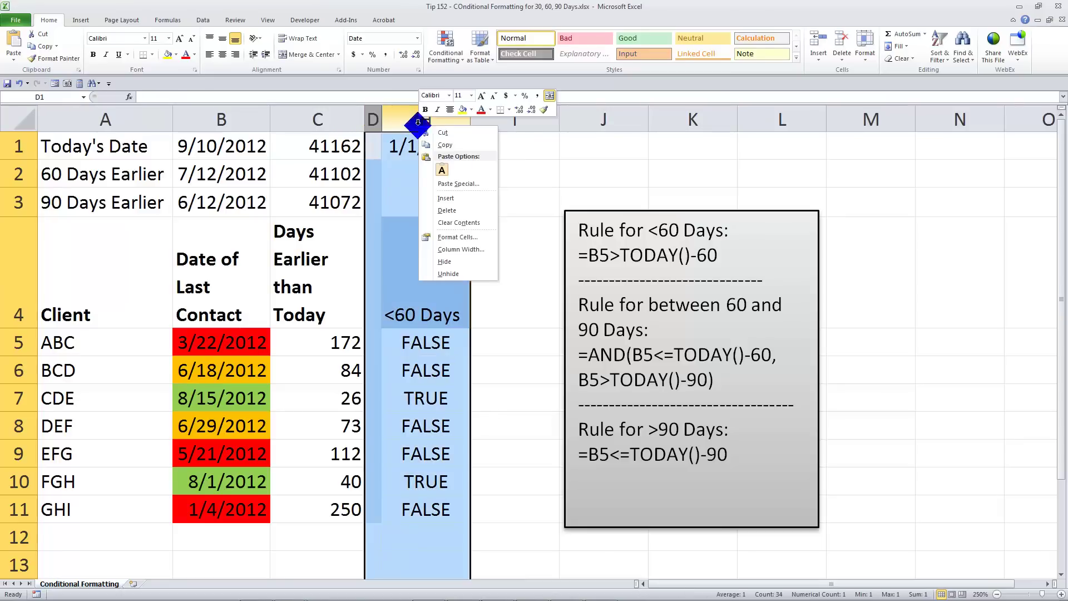
left_click(449, 274)
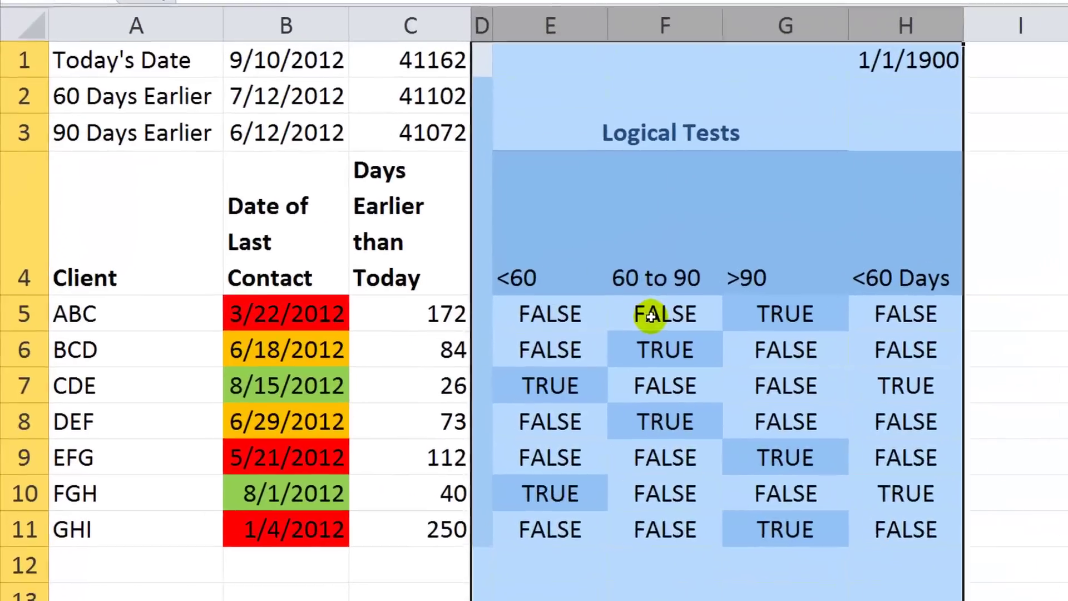
- Review the <60, 60 to 90 and >90 test results and formulas in columns E–G
left_click(499, 333)
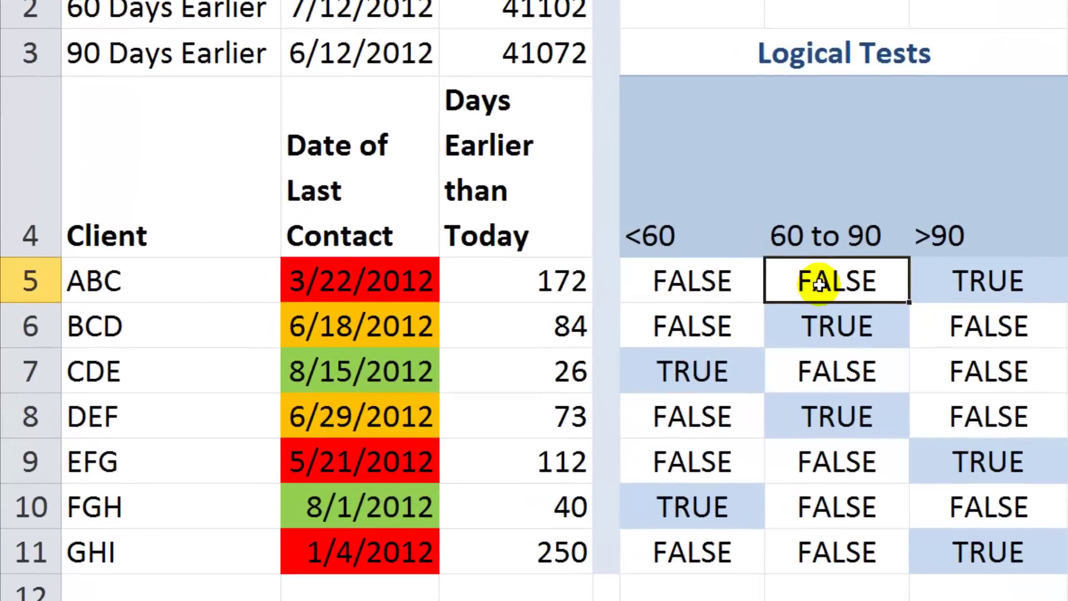
left_click(690, 373)
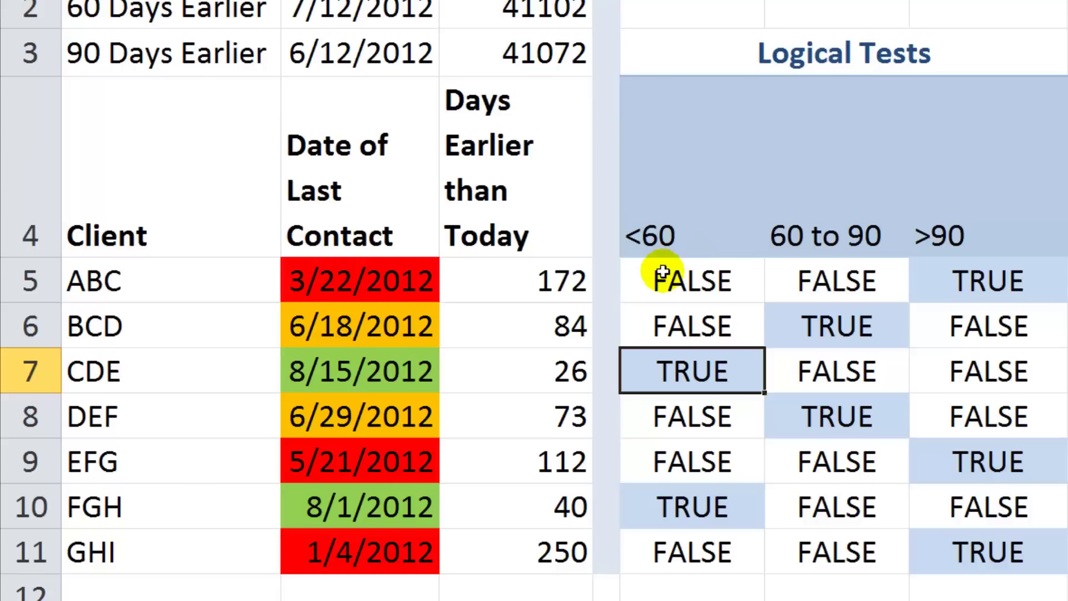
left_click(790, 235)
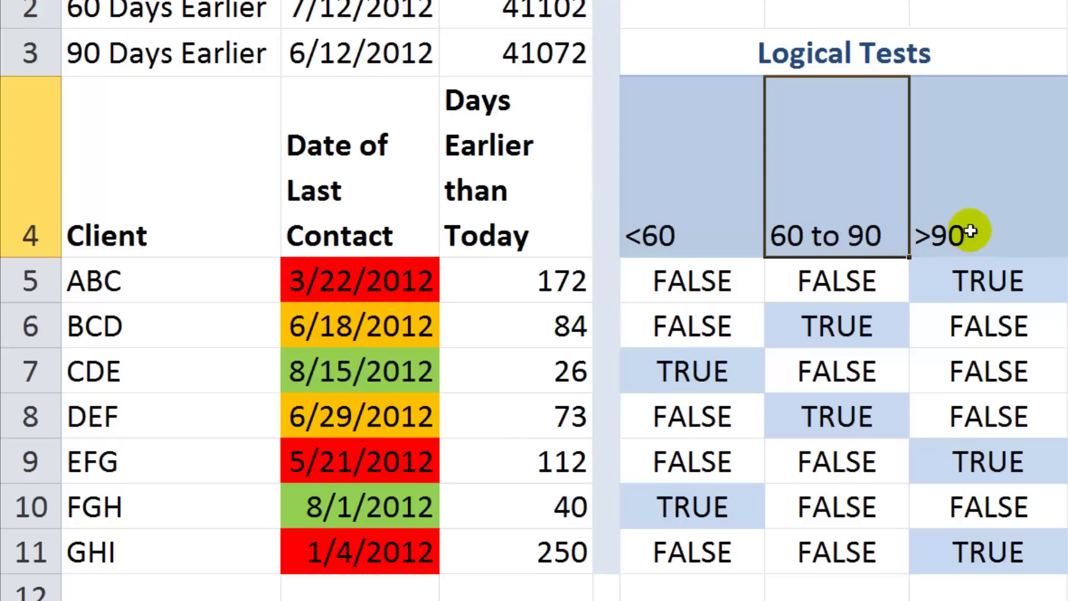
left_click(967, 235)
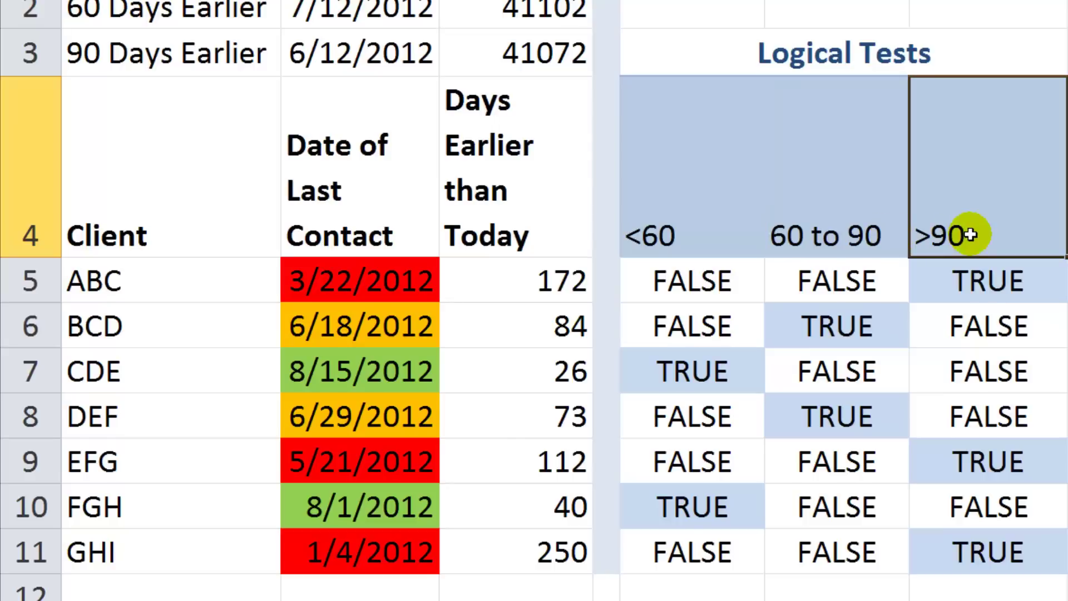
left_click(985, 278)
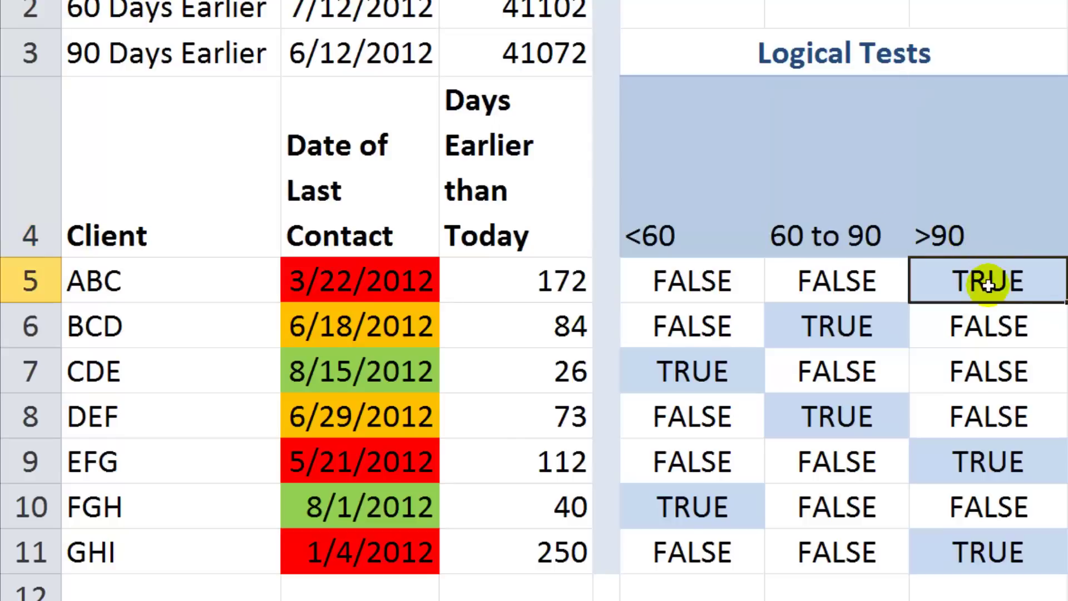